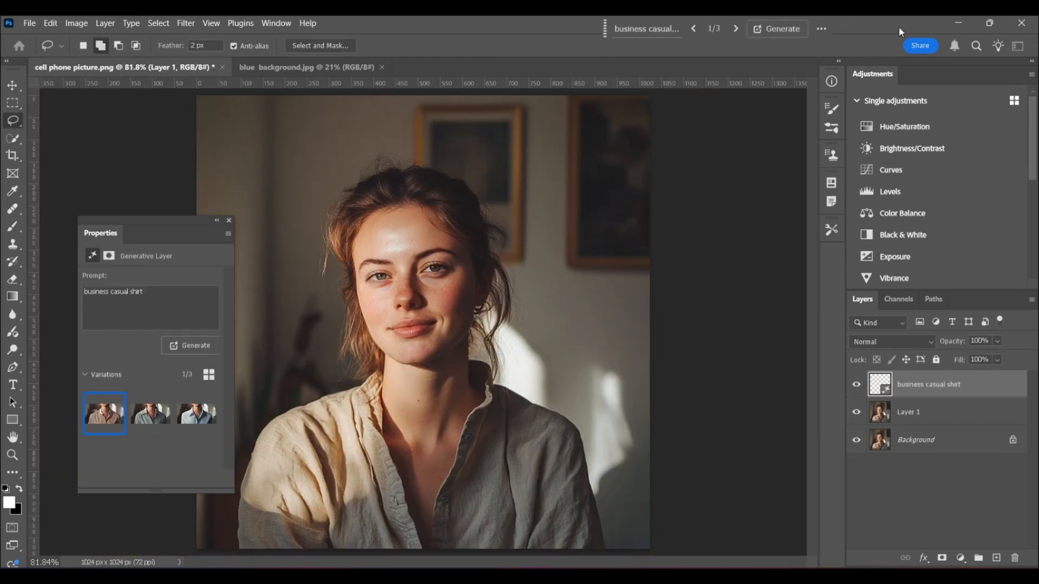
- Preview the second and third variations of the generated business casual shirt
left_click(150, 414)
left_click(196, 420)
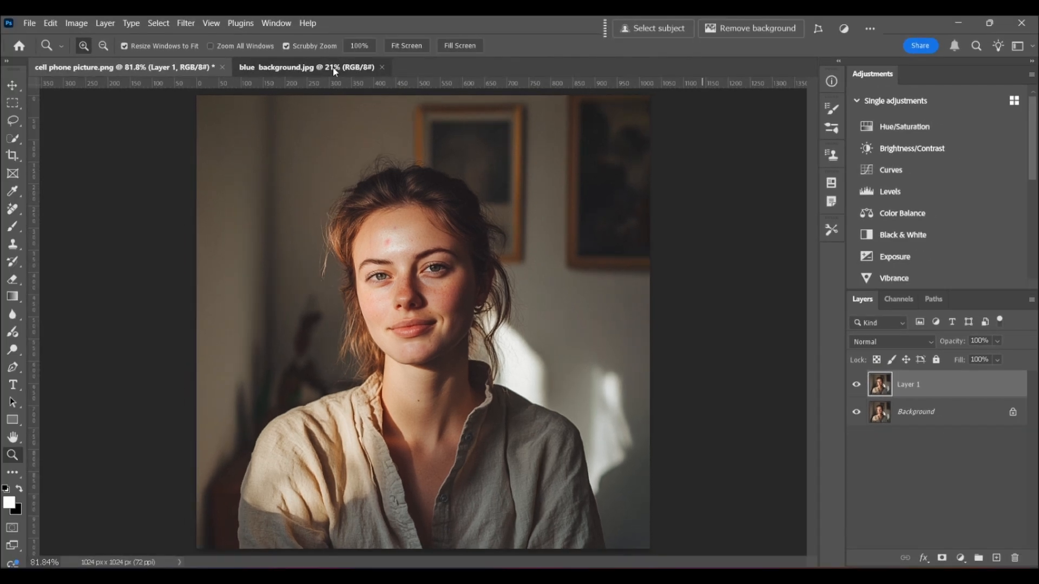
- View the blue background image and return to the cell phone picture document
left_click(332, 54)
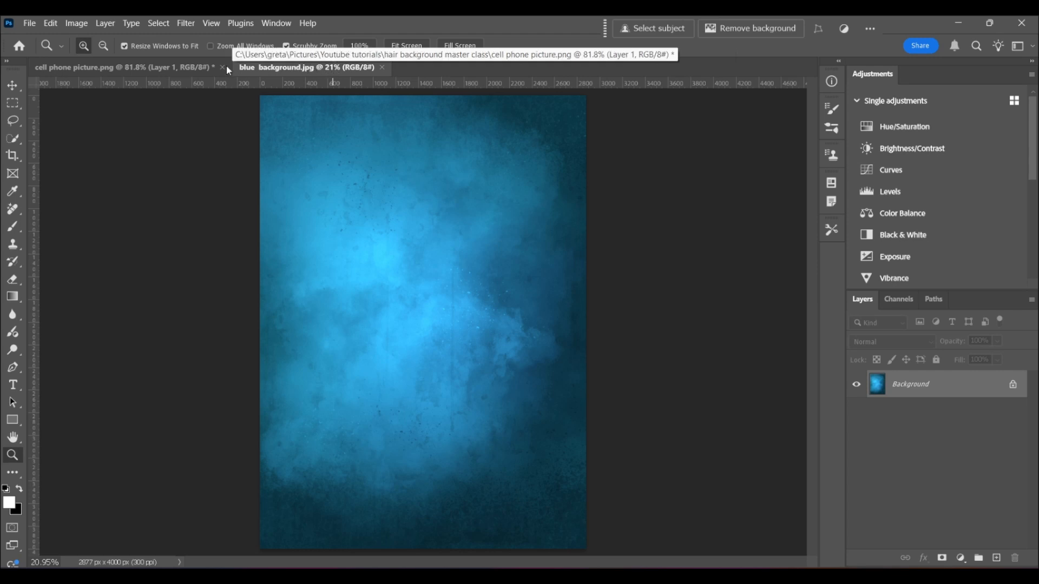
left_click(174, 68)
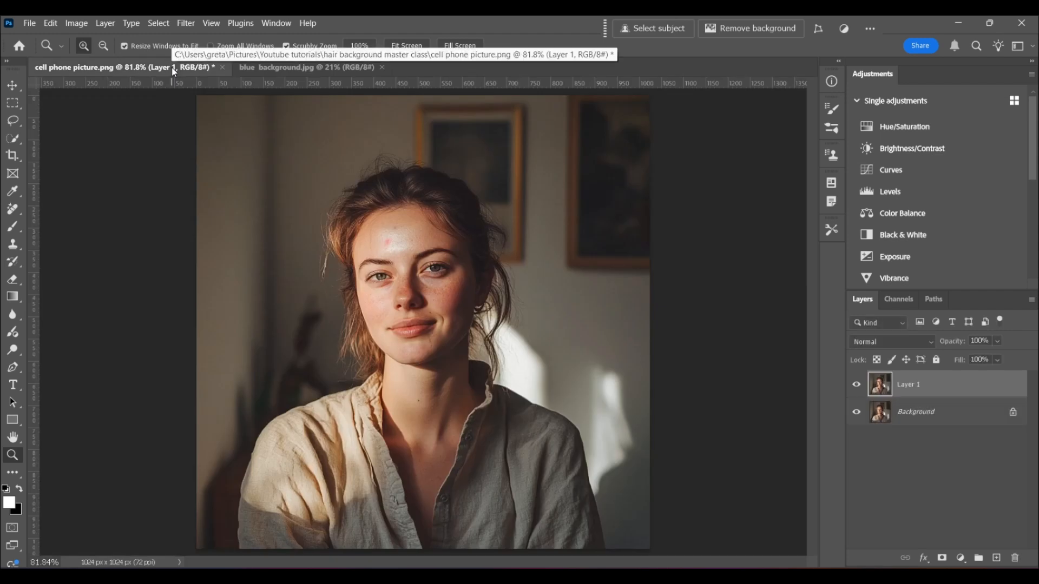
- Remove the small blemish on the upper forehead with the Spot Healing Brush at size 20
left_click(396, 241)
left_click(396, 242)
left_click(396, 241)
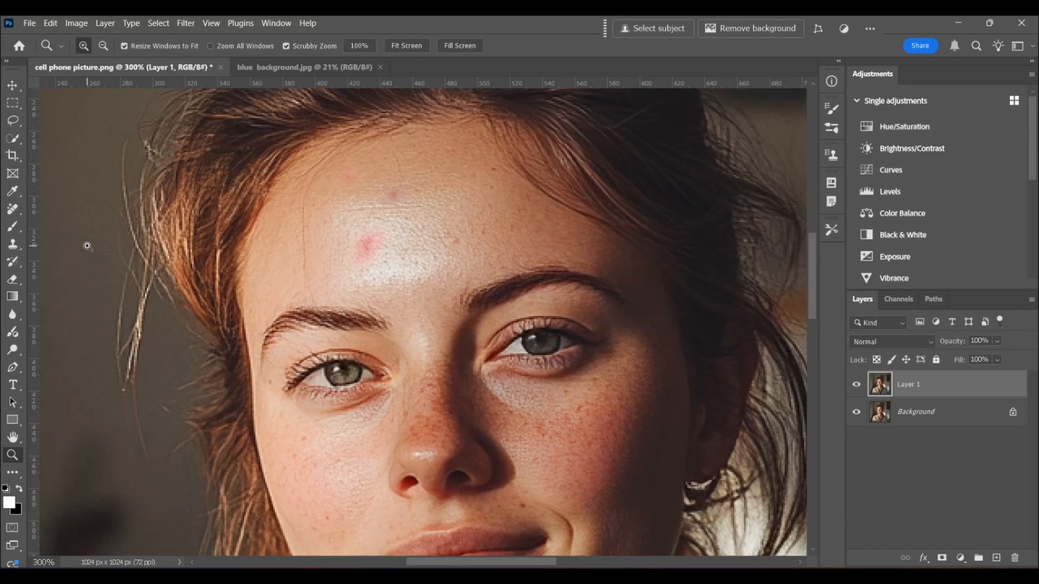
left_click(13, 211)
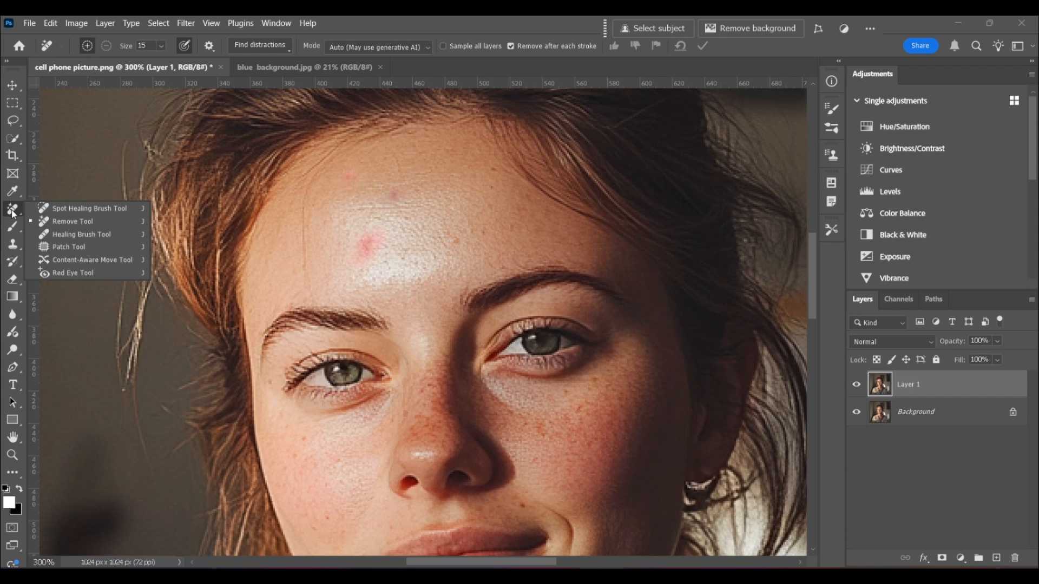
left_click(124, 211)
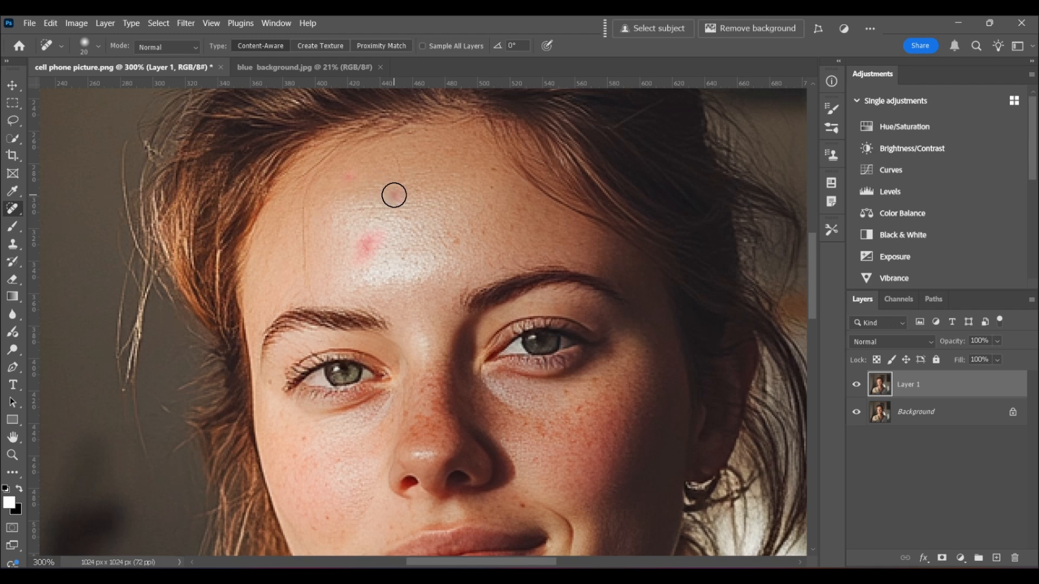
left_click(394, 195)
- Heal the blemishes below the mouth and on the chin with the Spot Healing Brush, using sizes 15 and 10
left_click_drag(813, 299, 812, 352)
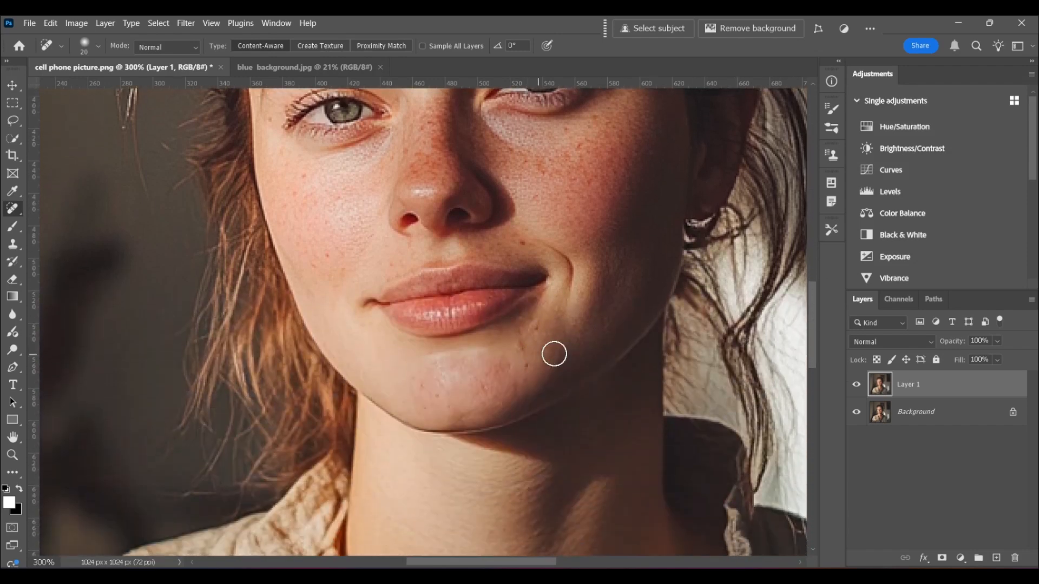
key("bracketleft")
key("bracketright")
left_click(535, 325)
left_click(484, 388)
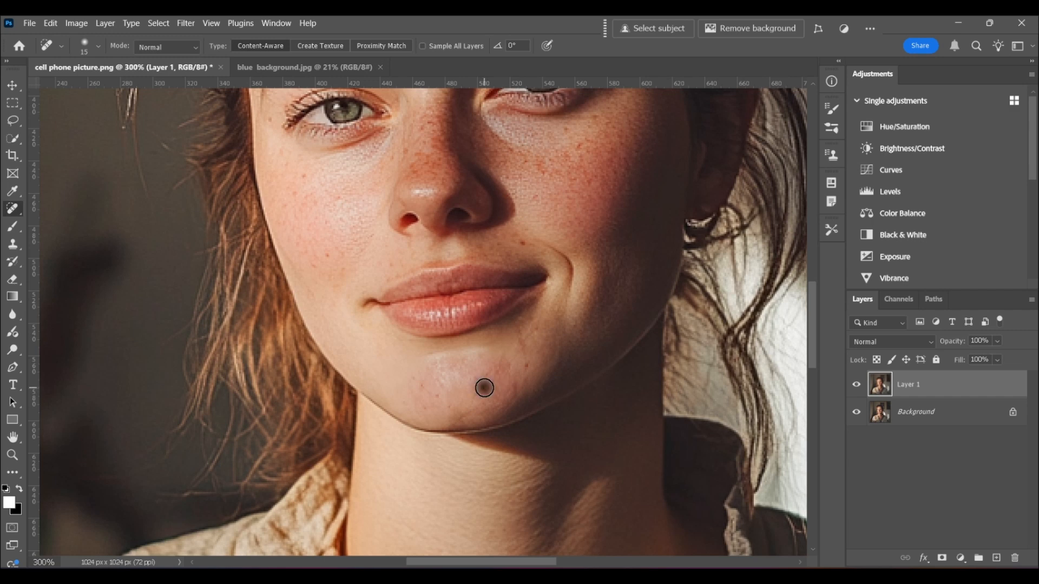
left_click(436, 398)
key("bracketleft")
left_click(429, 410)
- Retouch the large red spot on the forehead with the Healing Brush at size 15
left_click_drag(810, 352, 811, 300)
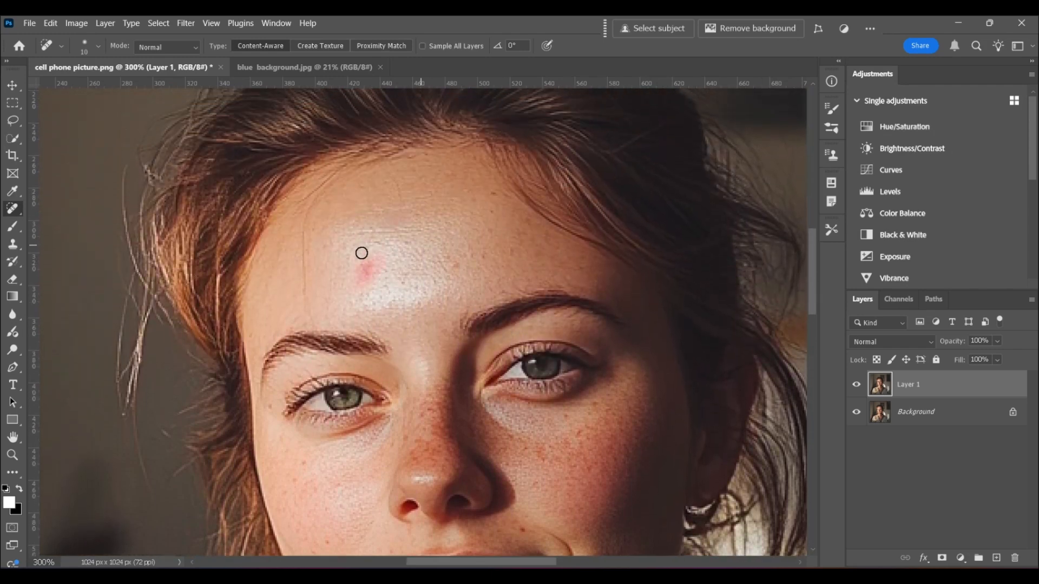
left_click(13, 208)
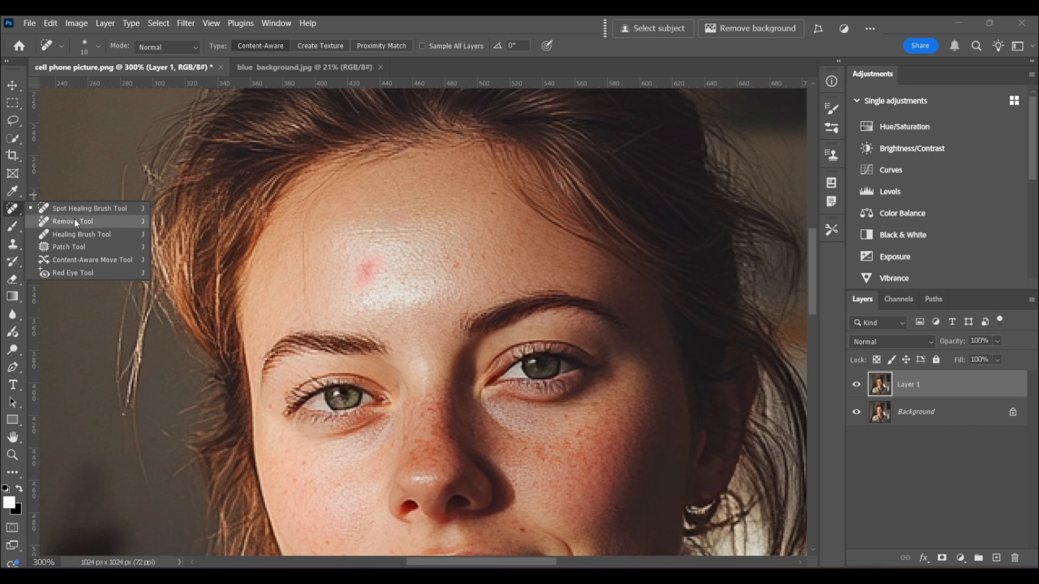
left_click(109, 235)
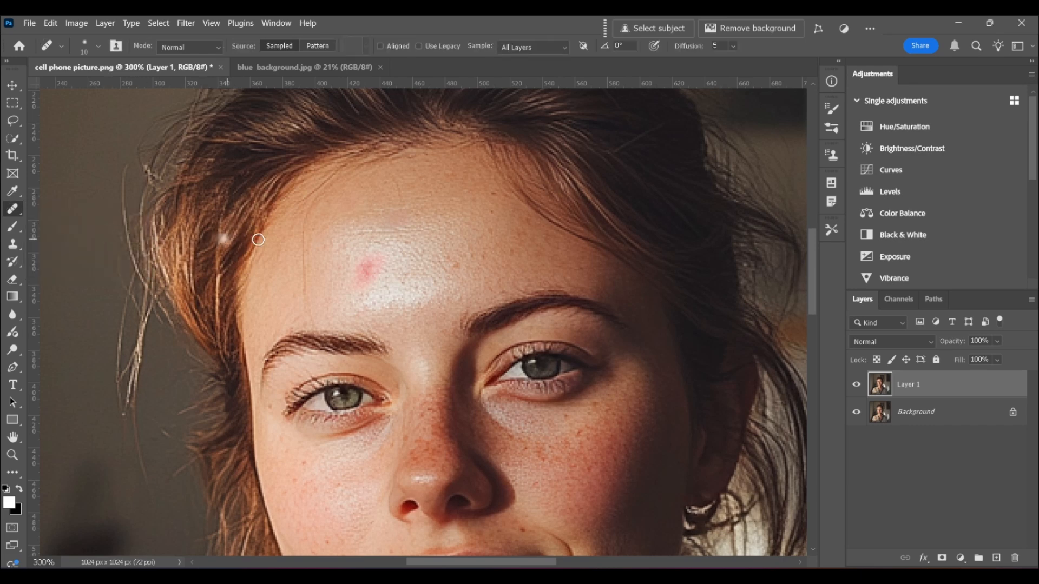
key("bracketright")
mouse_move(370, 260)
left_mouse_down()
mouse_move(362, 279)
mouse_move(367, 269)
left_mouse_up()
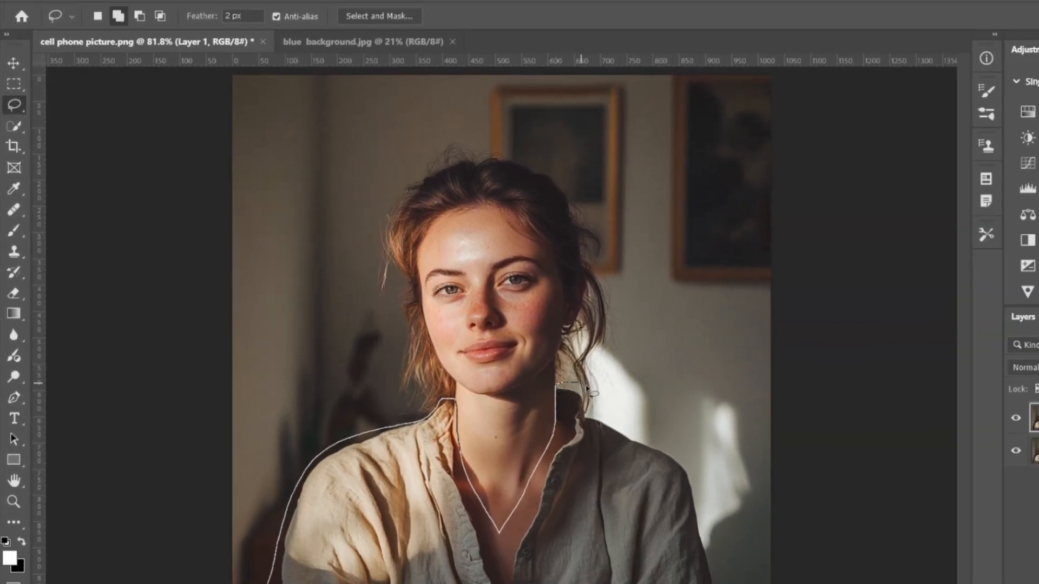
- Outline the whole shirt down to the image's lower edge with the Lasso, using a 2 px feather and leaving out the neck
mouse_move(587, 387)
left_mouse_down()
mouse_move(593, 411)
mouse_move(671, 453)
left_mouse_up()
mouse_move(583, 419)
left_mouse_down()
mouse_move(612, 539)
mouse_move(394, 542)
mouse_move(301, 543)
left_mouse_up()
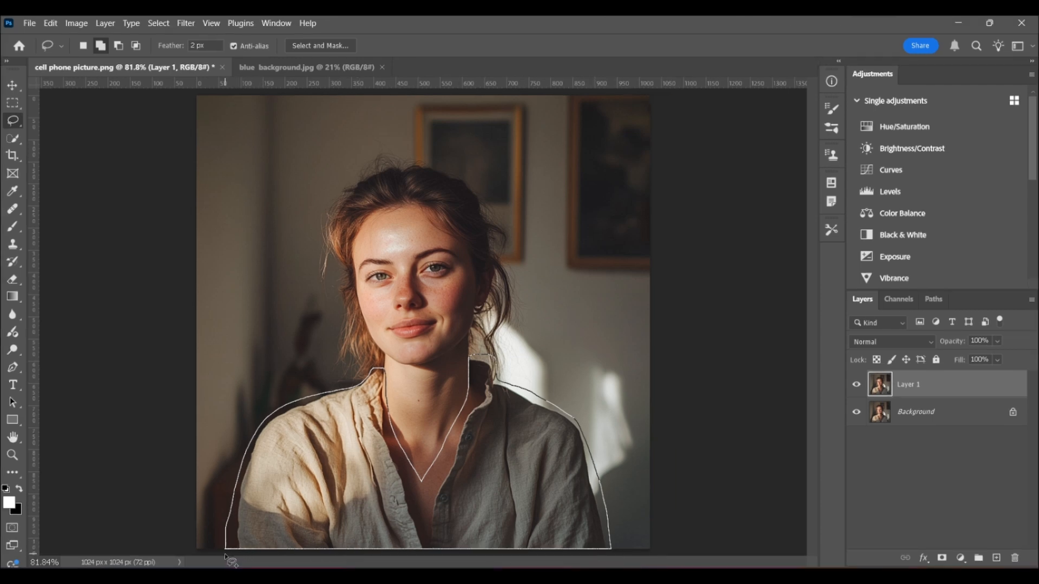
left_click_drag(226, 556, 226, 557)
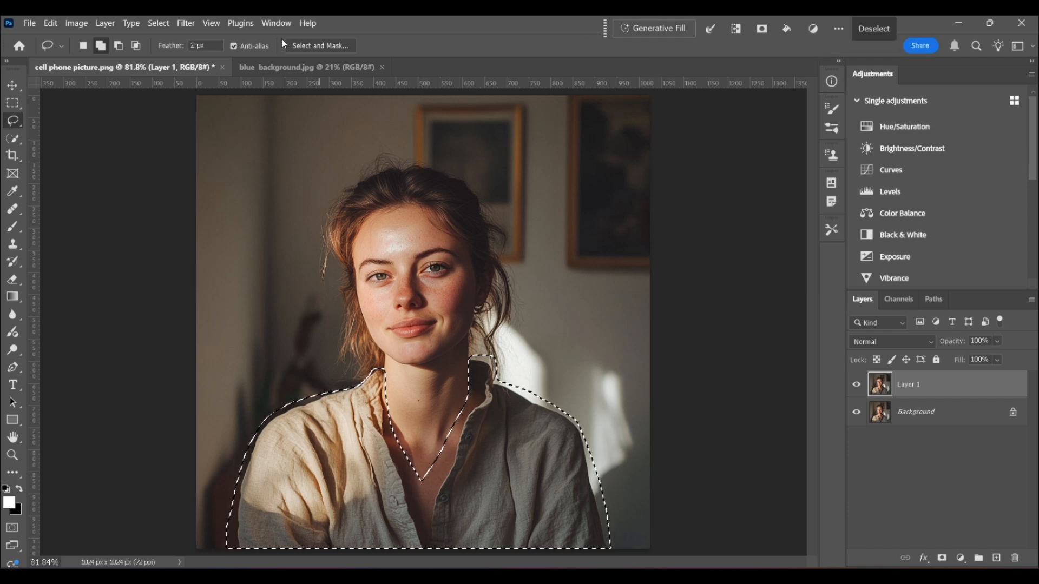
- Replace the selected shirt using Generative Fill with the prompt "business casual shirt"
left_click(278, 22)
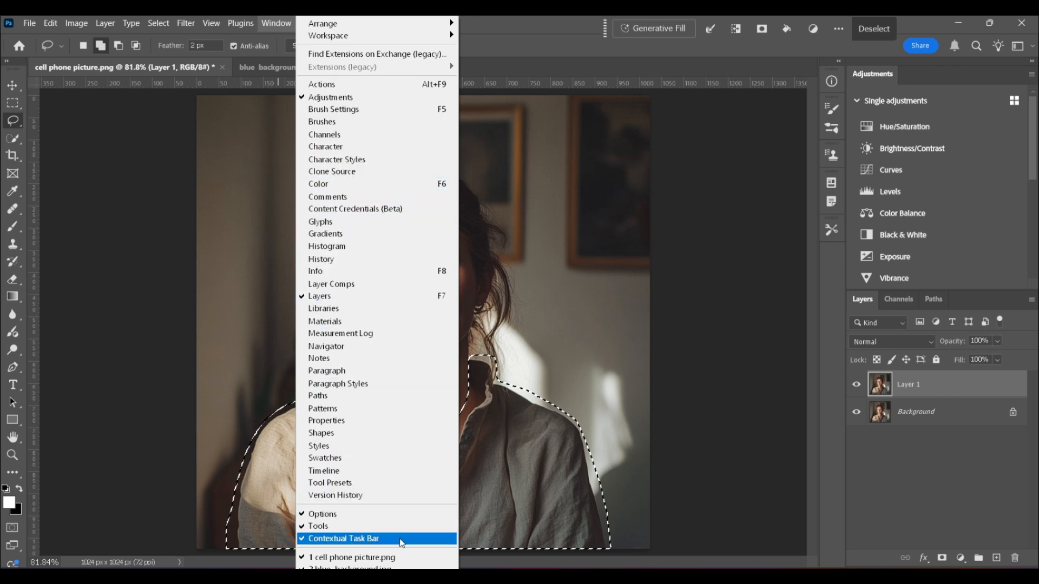
left_click(418, 539)
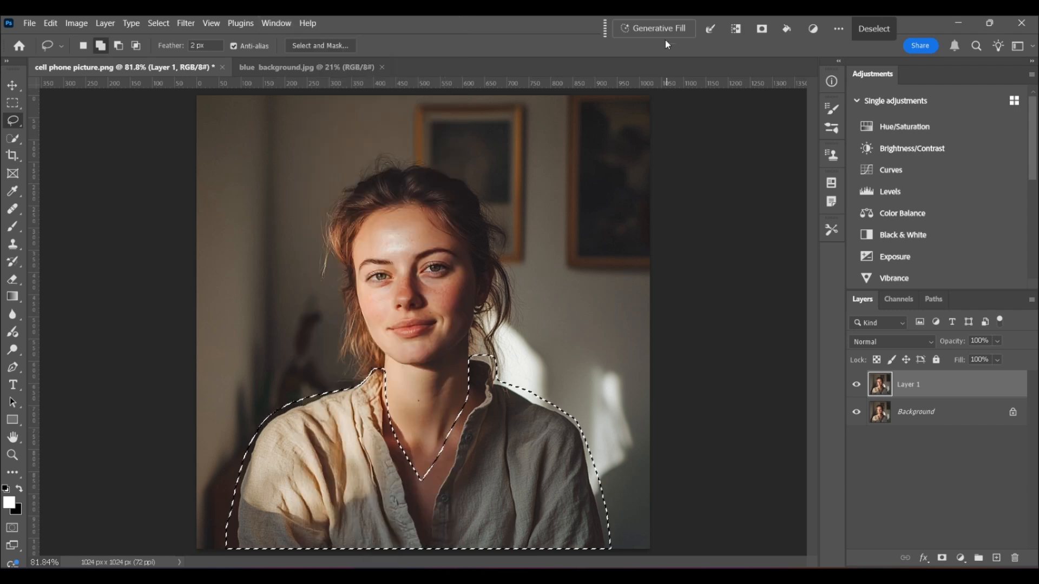
left_click(658, 31)
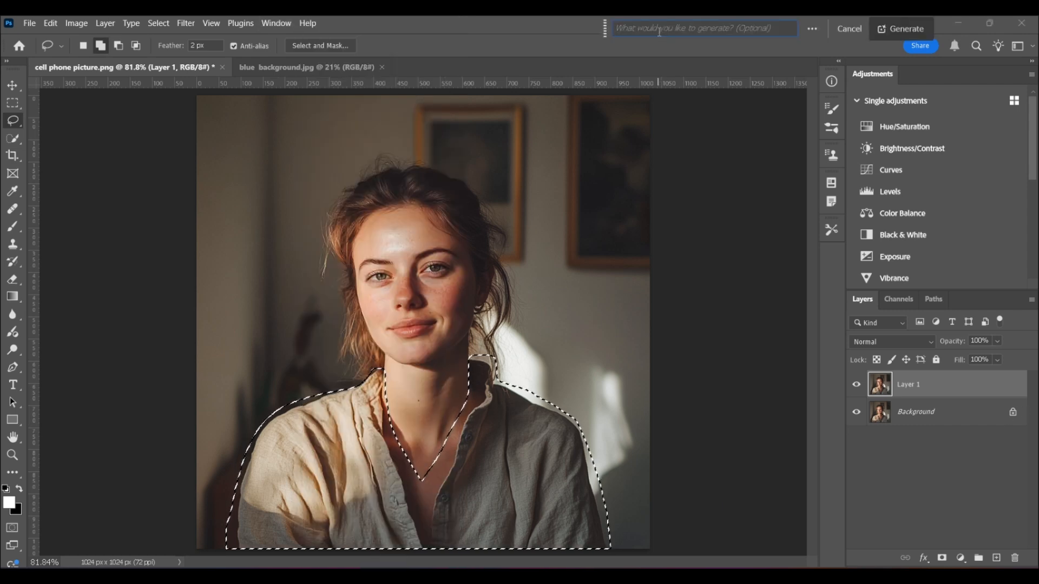
type("business casual shirt")
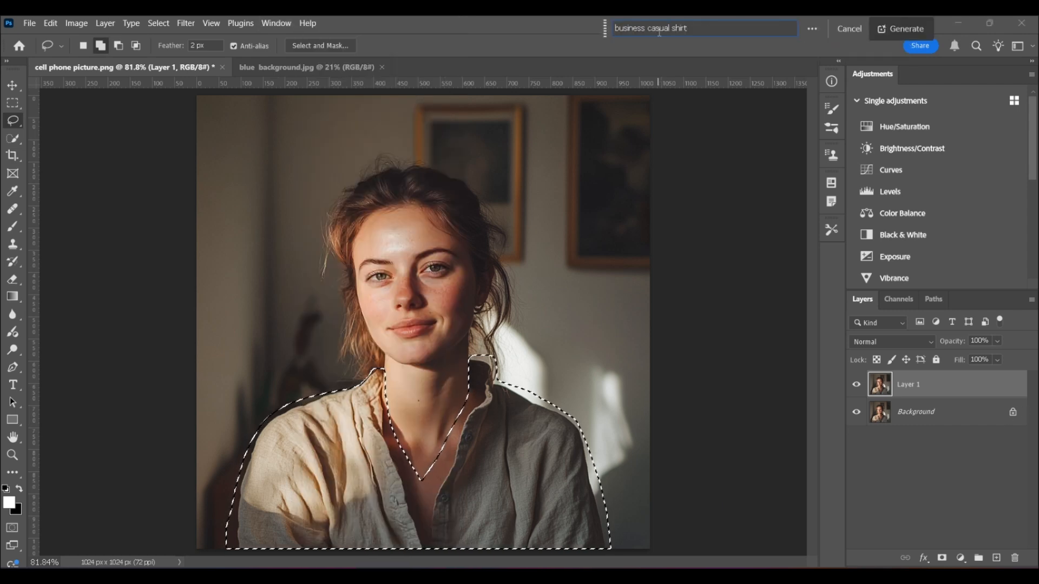
left_click(901, 30)
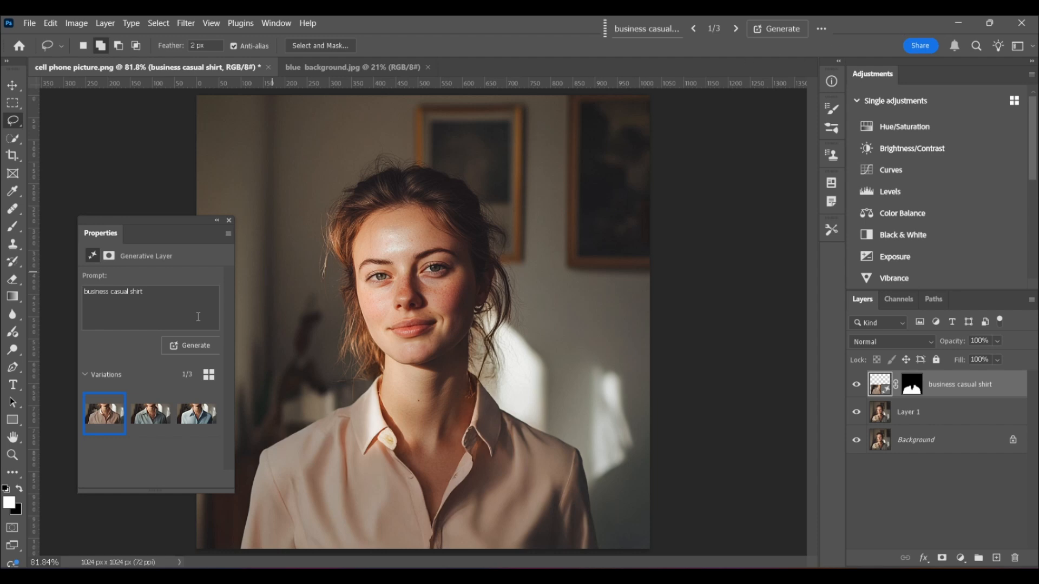
- Compare the generated shirt variations and choose the second one, the striped shirt
left_click(144, 419)
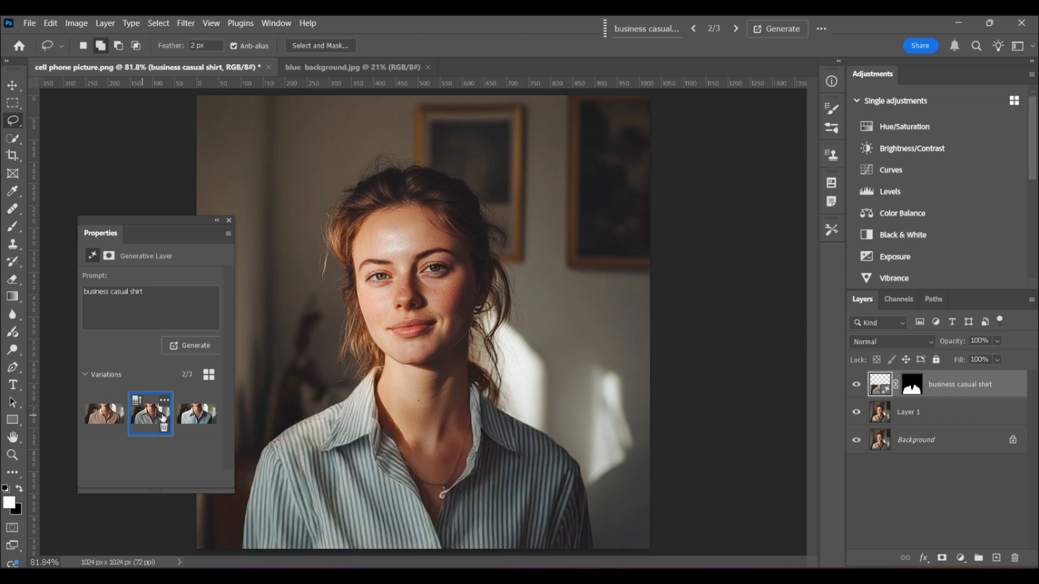
left_click(195, 419)
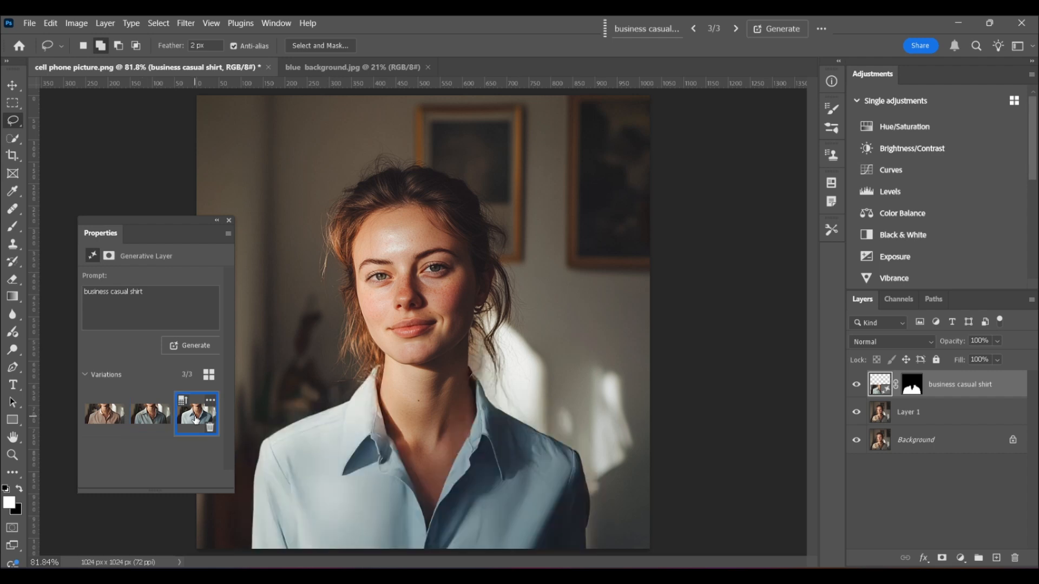
left_click(144, 422)
- Choose the Remove Tool for retouching the necklace at the striped shirt's neckline
key("z")
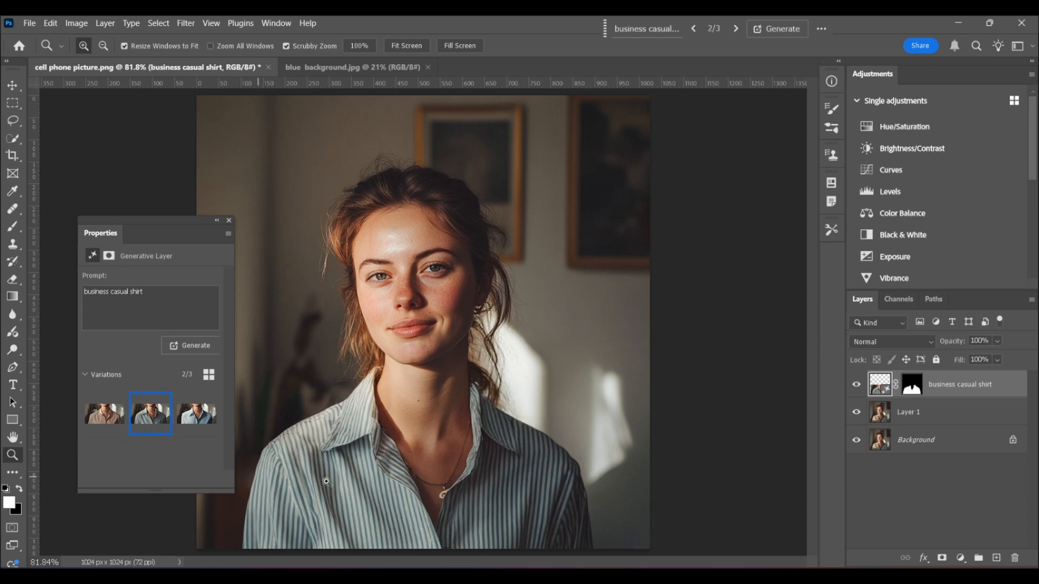
left_click(452, 500)
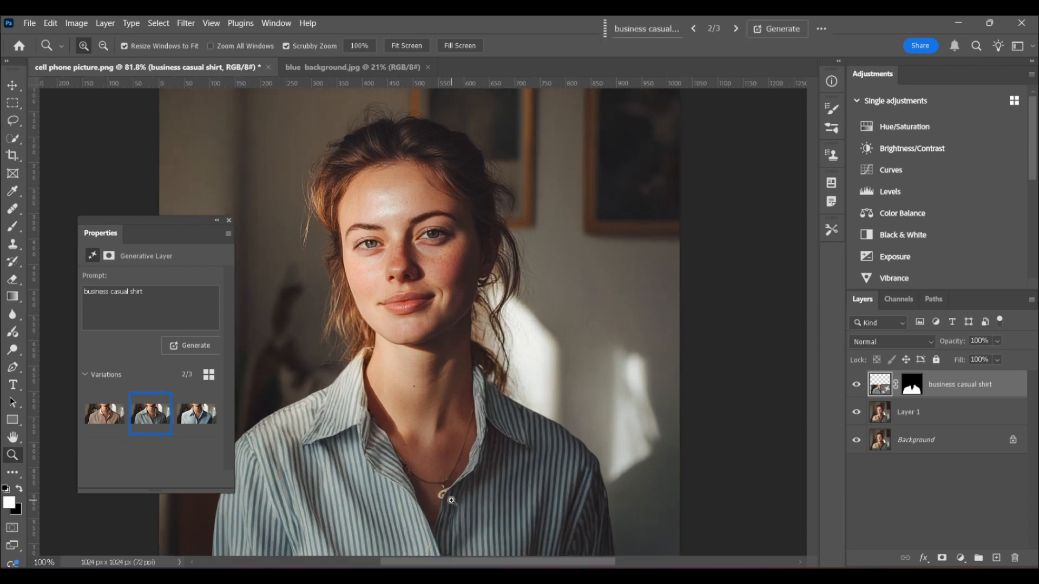
left_click(452, 501)
left_click(451, 500)
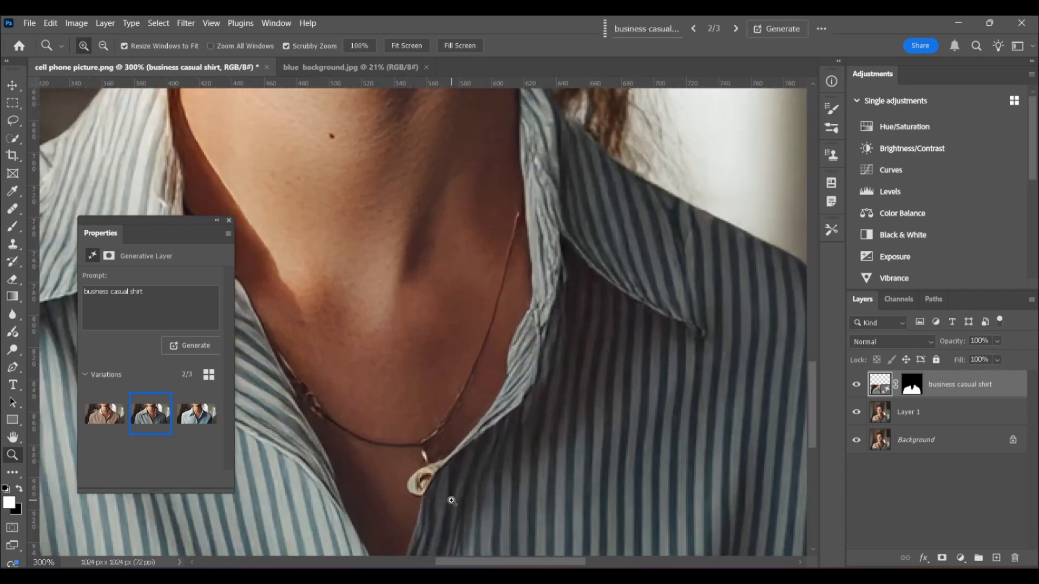
left_click(13, 209)
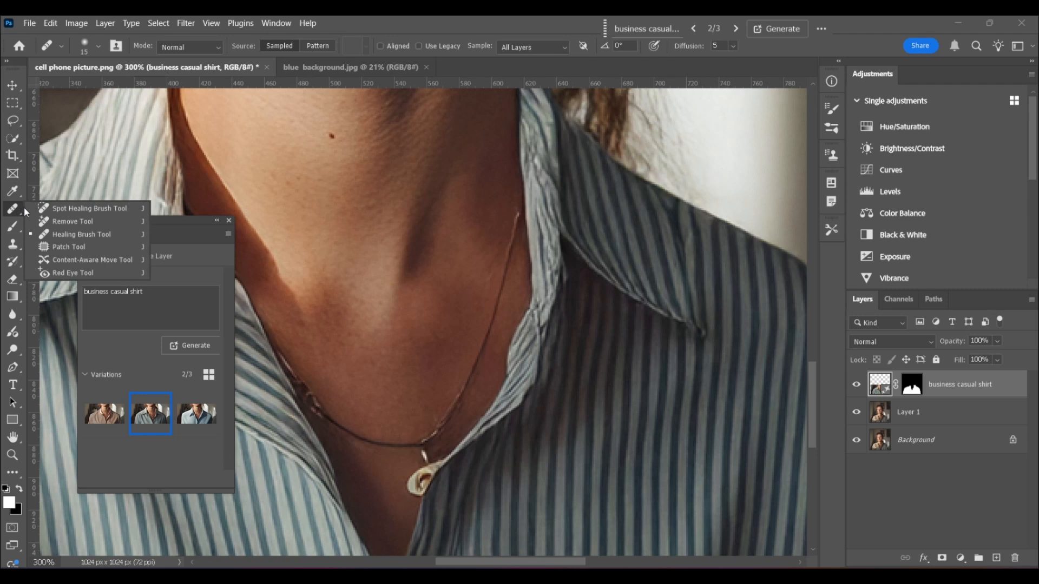
left_click(69, 223)
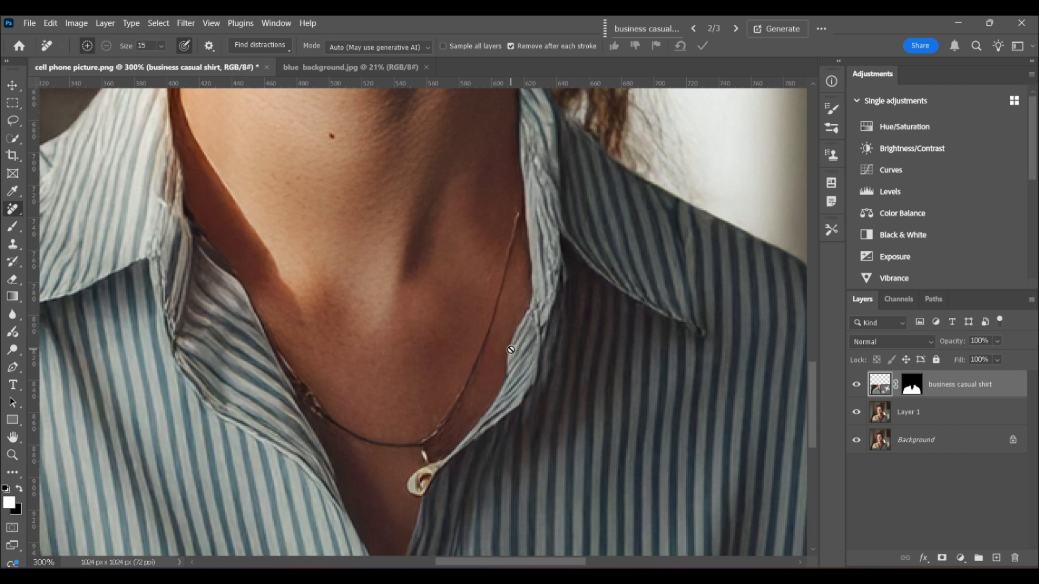
- Convert the business casual shirt layer to a smart object and rasterize it
right_click(1002, 386)
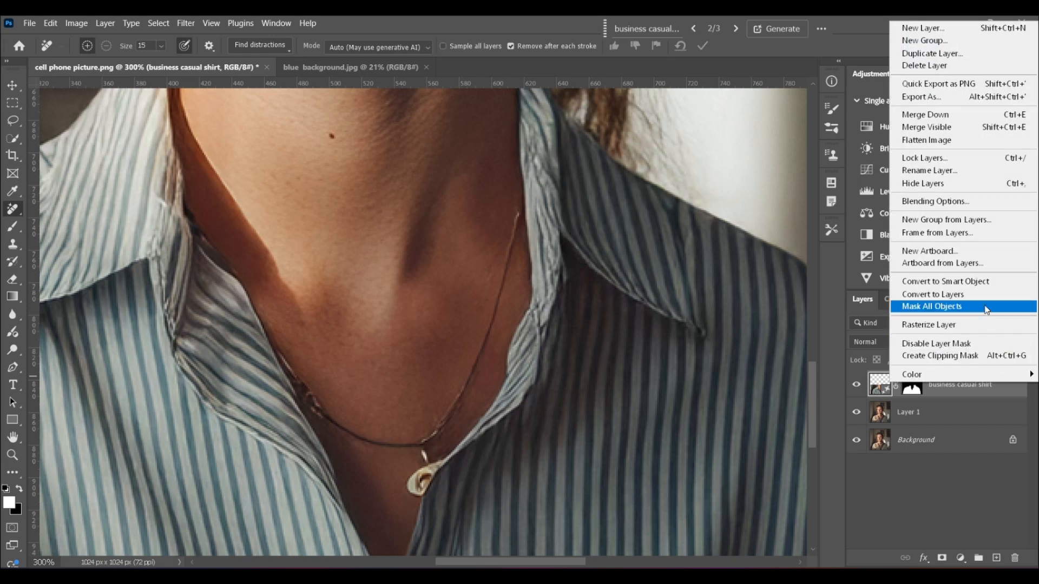
left_click(981, 282)
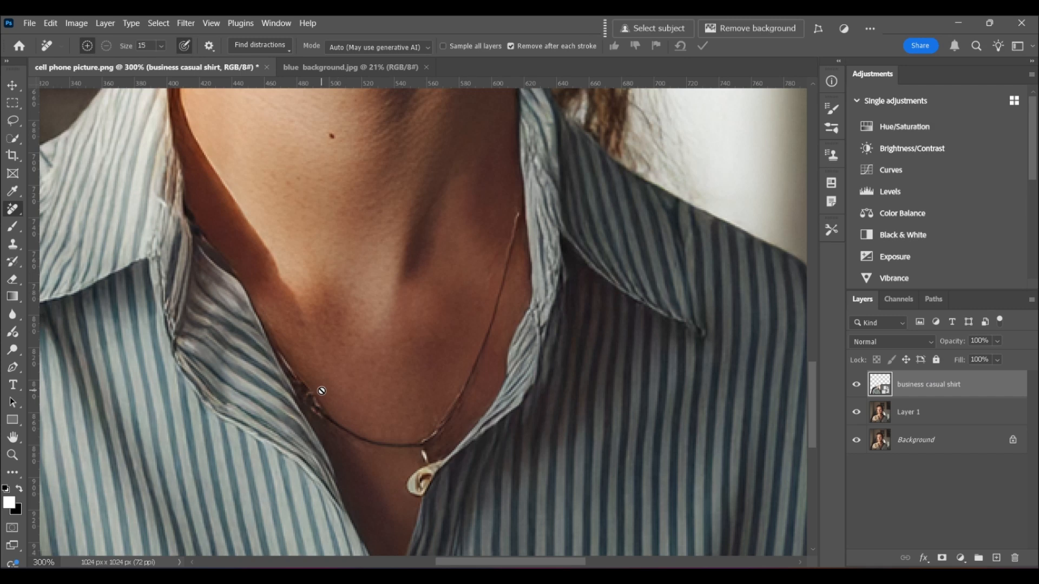
right_click(974, 388)
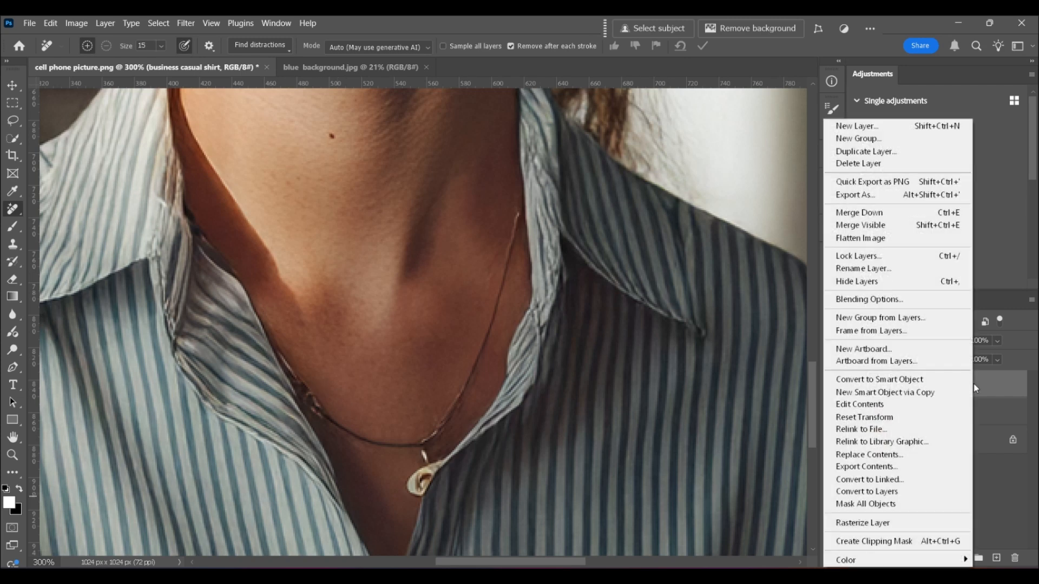
left_click(862, 523)
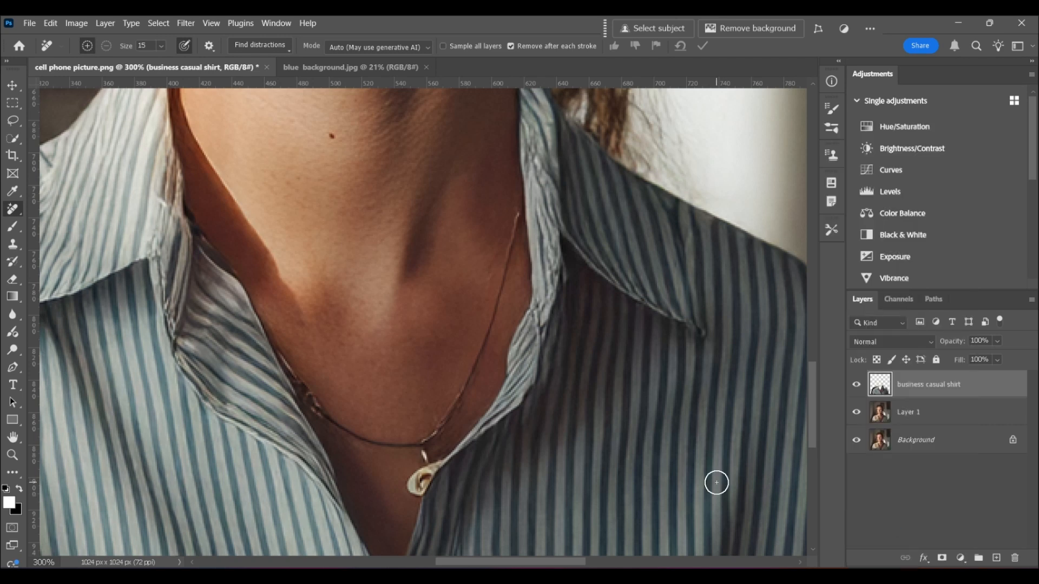
- Erase the necklace and its pendant from the chest with the Remove Tool at size 8
key("bracketleft")
key("bracketleft")
key("bracketleft")
mouse_move(277, 343)
left_mouse_down()
mouse_move(328, 418)
mouse_move(424, 443)
mouse_move(474, 353)
mouse_move(513, 217)
mouse_move(483, 353)
mouse_move(423, 446)
mouse_move(434, 466)
mouse_move(415, 492)
mouse_move(413, 476)
mouse_move(435, 459)
left_mouse_up()
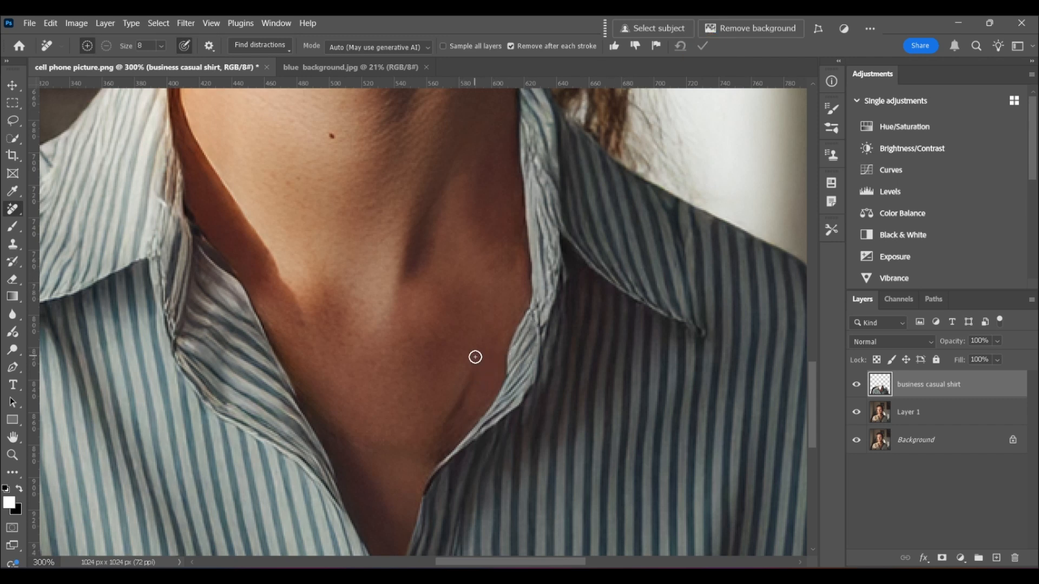
mouse_move(489, 335)
left_mouse_down()
mouse_move(440, 436)
mouse_move(399, 440)
mouse_move(431, 455)
left_mouse_up()
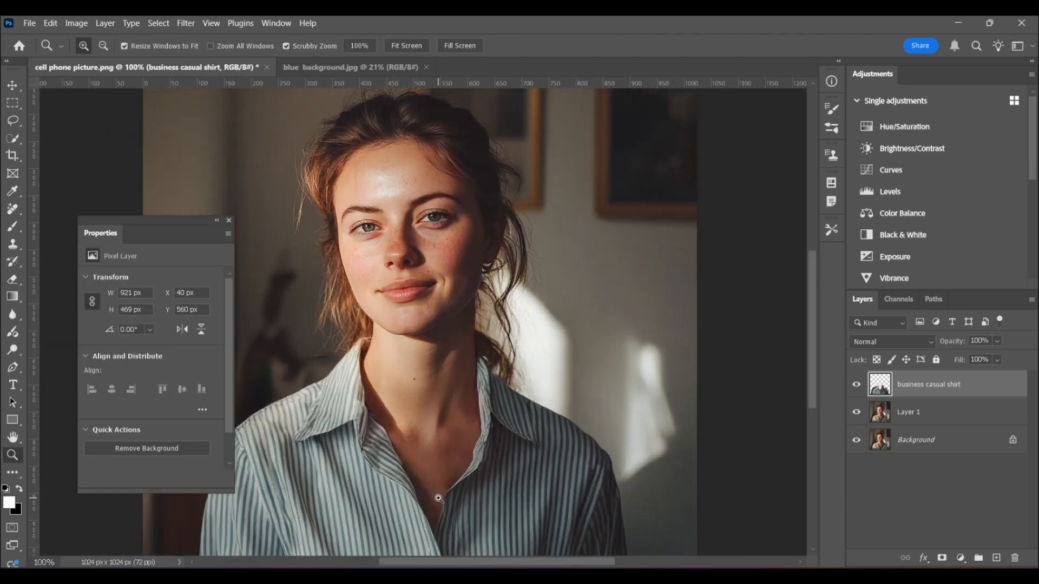
- Draw a thin necklace-shaped selection with a hanging pendant across the base of the neck, using the Lasso tool
left_click(439, 498)
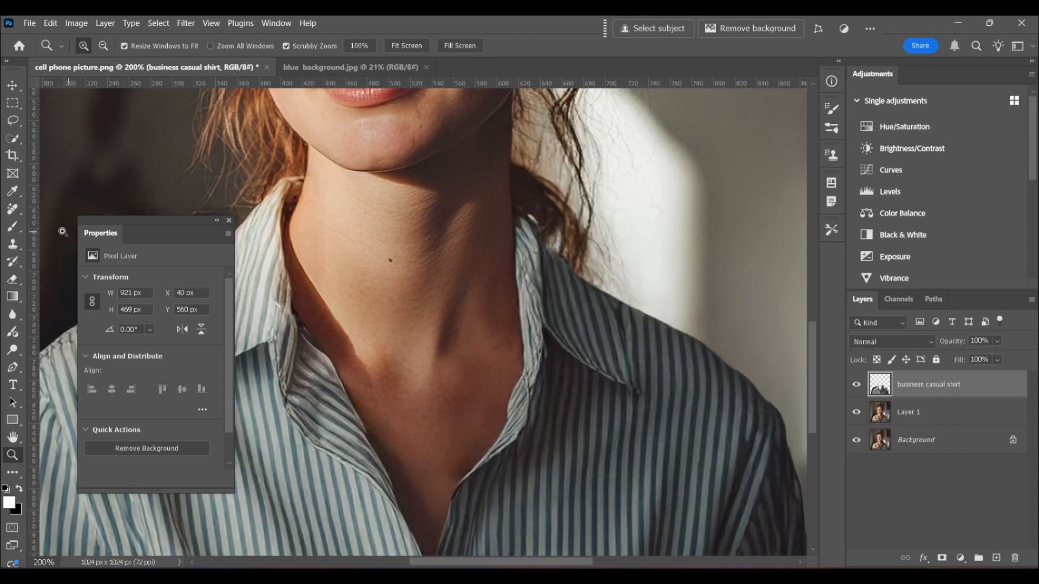
left_click(13, 120)
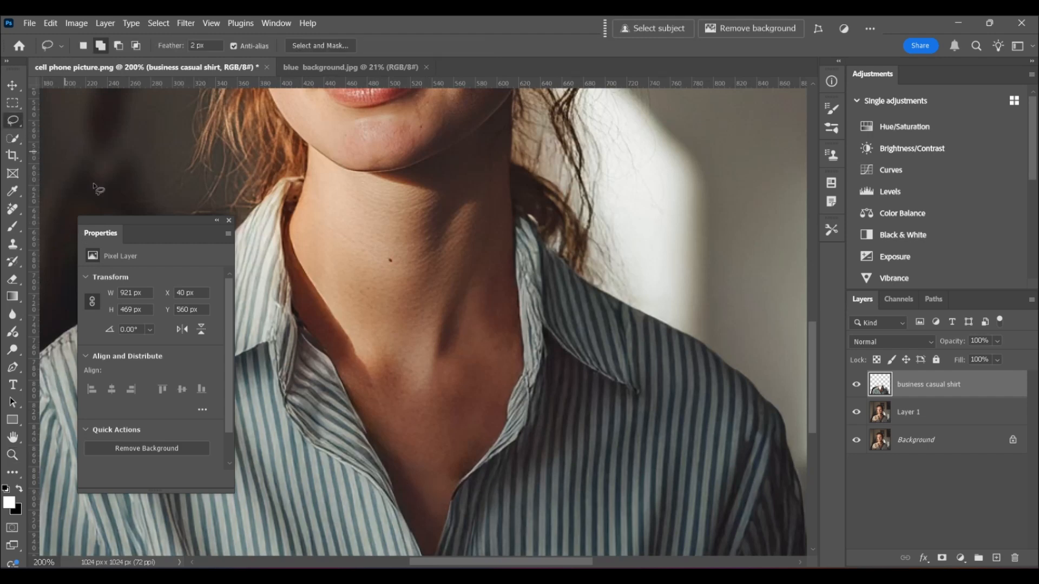
left_click_drag(317, 346, 348, 380)
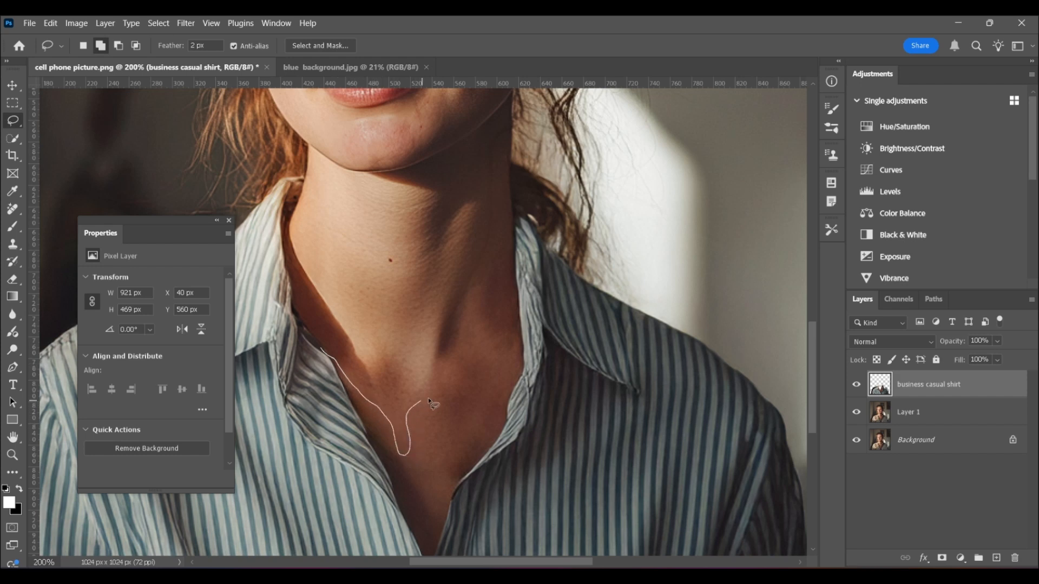
mouse_move(519, 320)
left_mouse_down()
mouse_move(464, 380)
mouse_move(391, 405)
mouse_move(369, 398)
mouse_move(314, 343)
left_mouse_up()
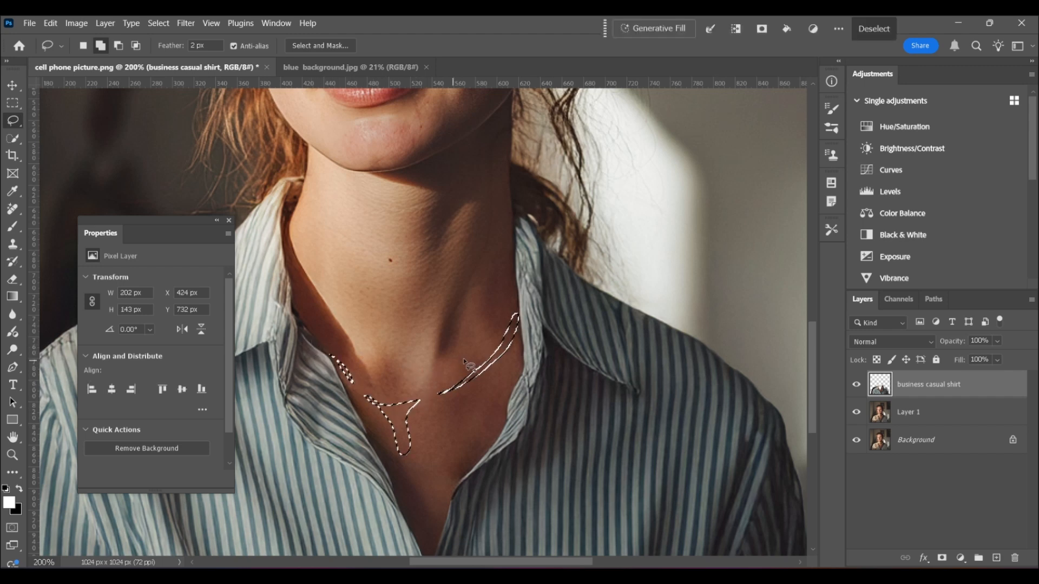
- Generate a "pendant necklace" in the selection with Generative Fill and choose the third variation
left_click(669, 29)
type("pendant ne")
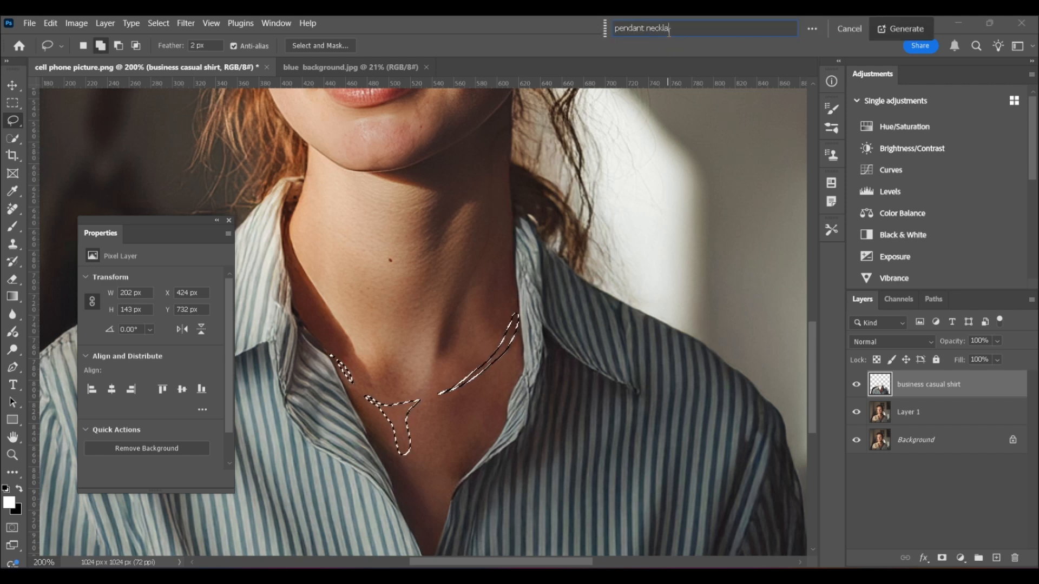
type("cklace")
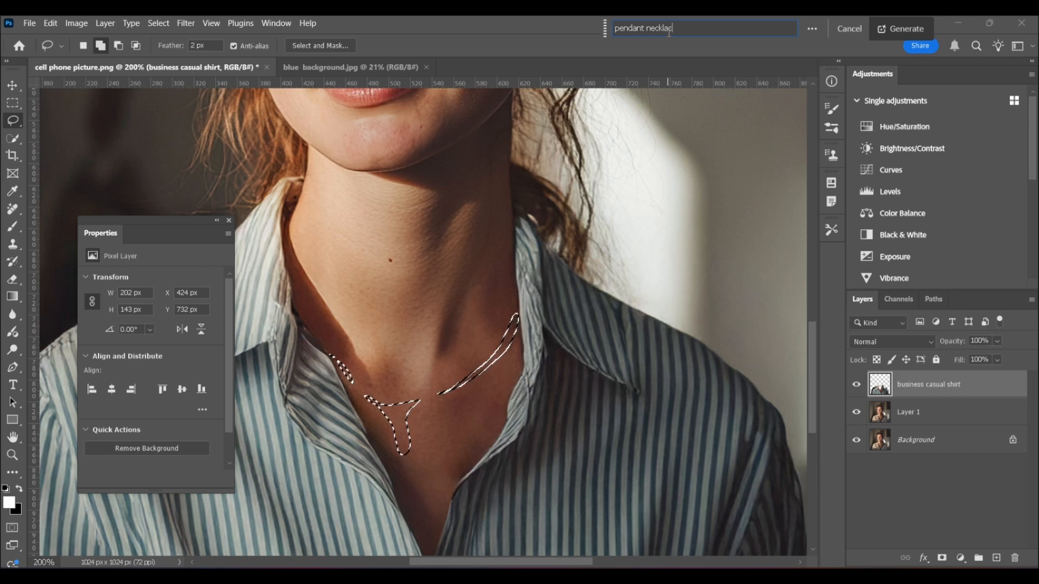
left_click(899, 32)
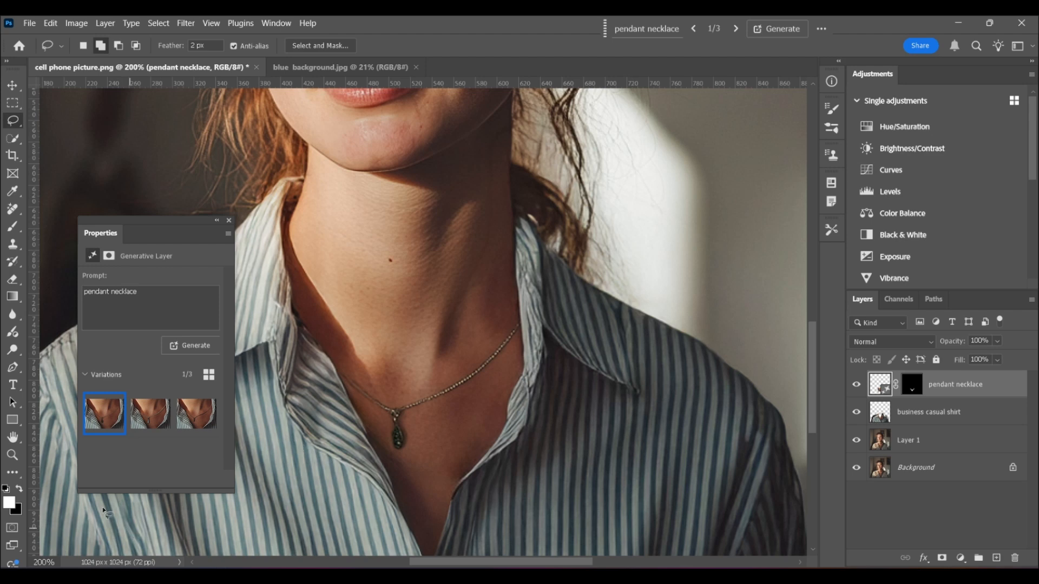
left_click(164, 413)
left_click(200, 415)
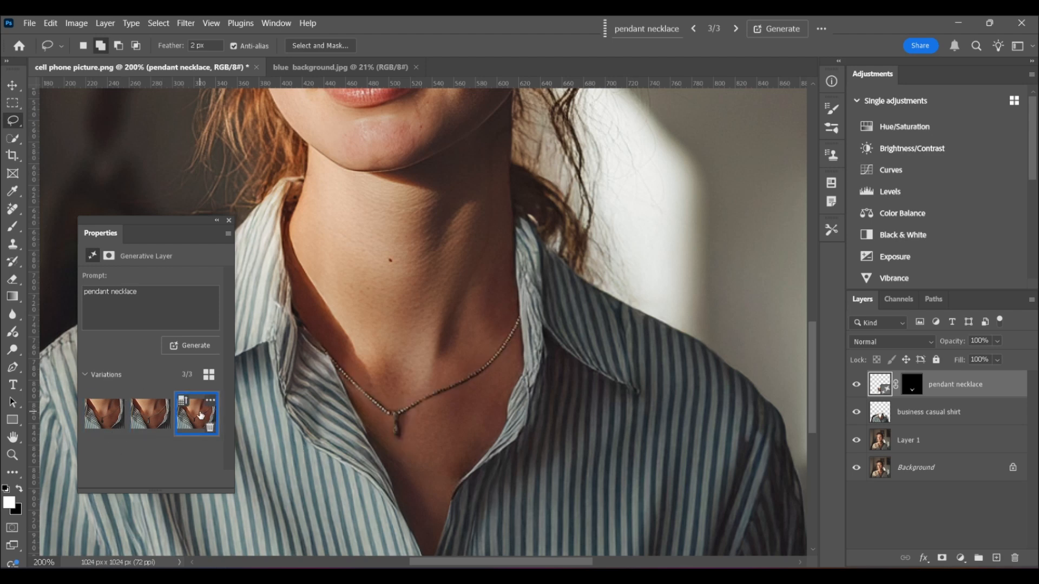
- Flatten the image, merging the necklace, shirt and retouching layers into the Background layer
key("z")
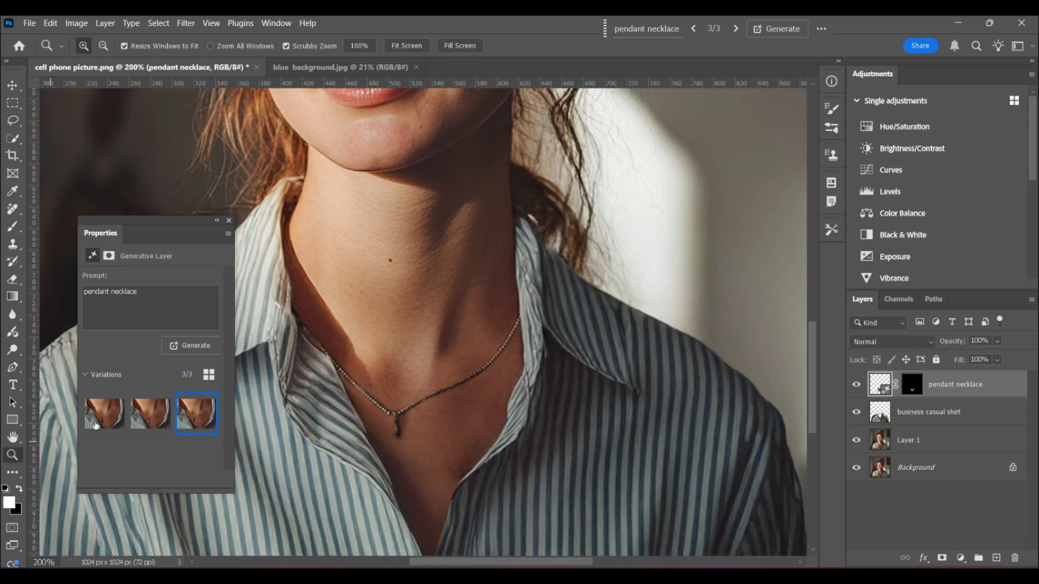
left_click(421, 47)
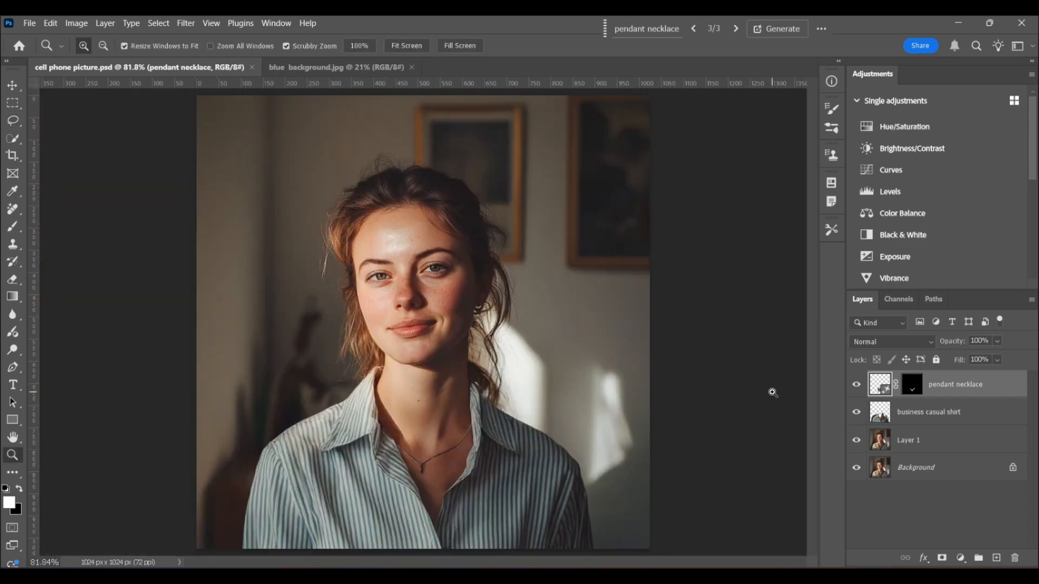
right_click(966, 469)
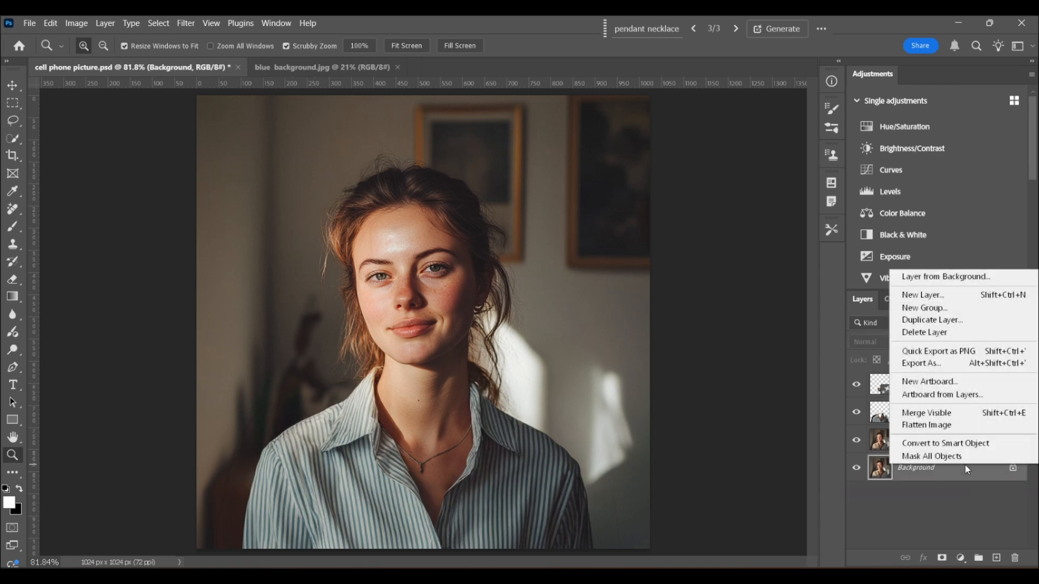
left_click(954, 429)
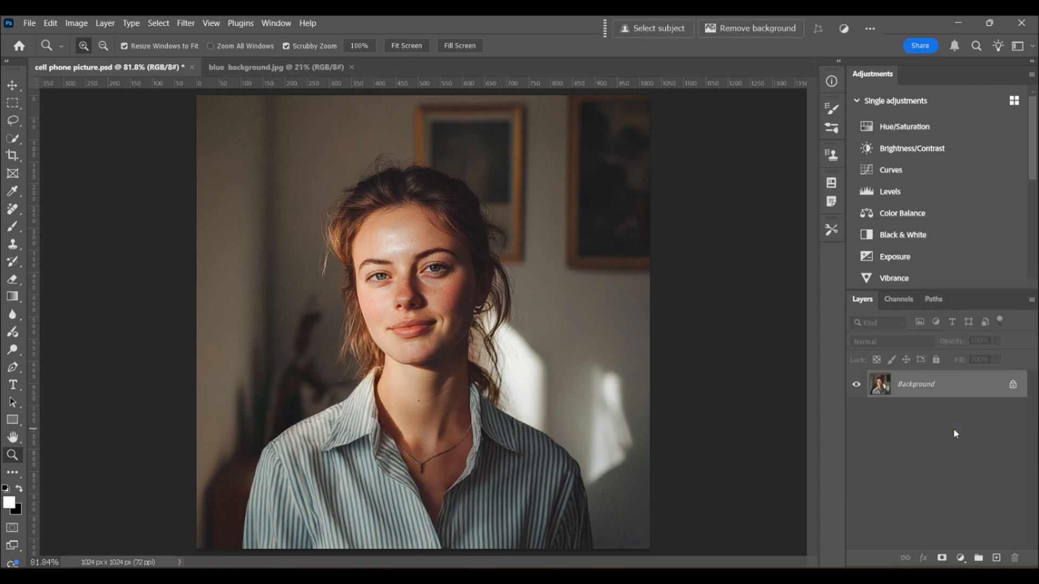
- Select the woman with Select Subject, using the Cloud (Detailed results) processing option
left_click(17, 141)
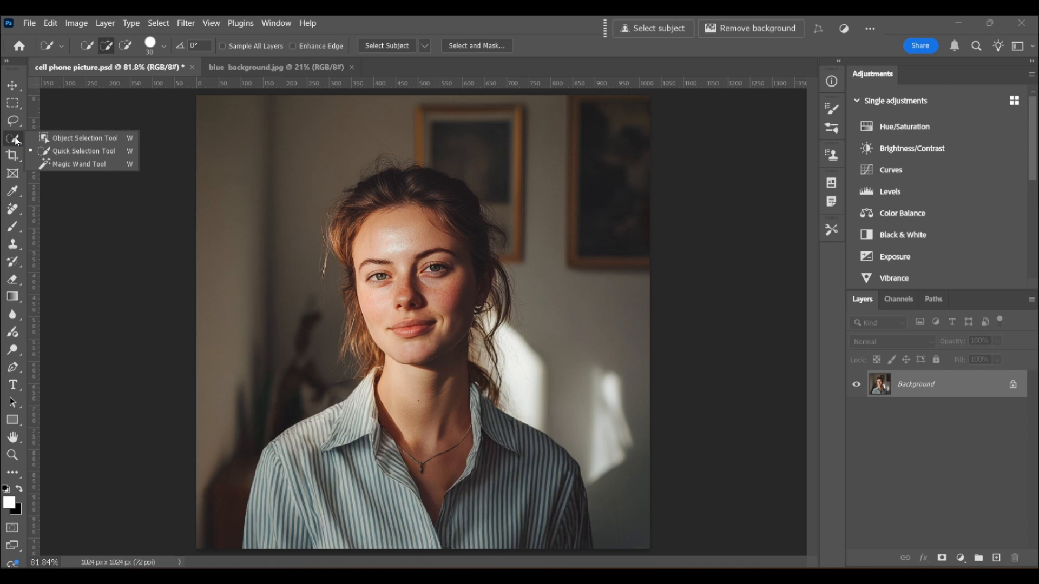
left_click(426, 49)
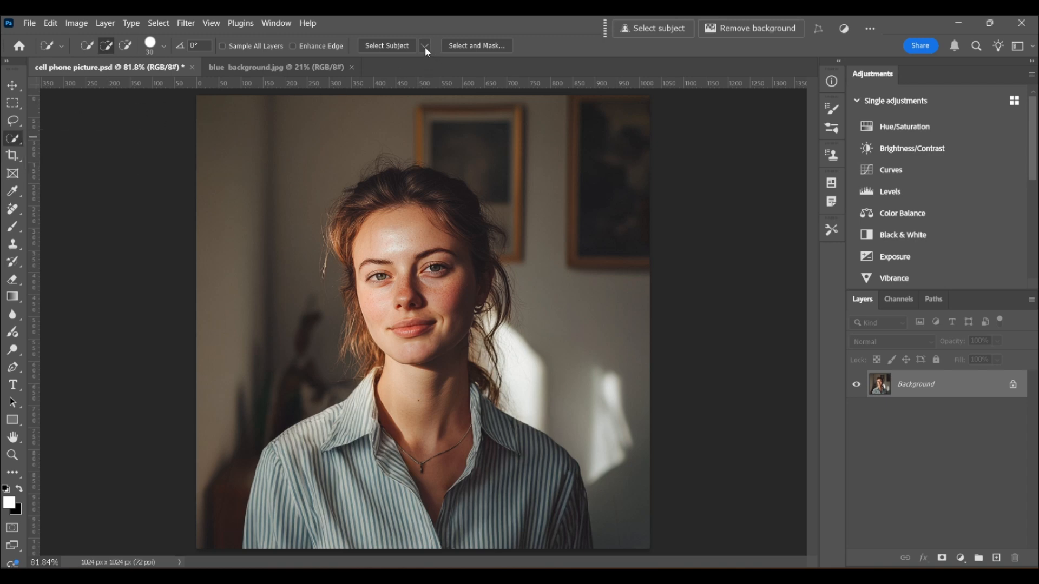
left_click(426, 49)
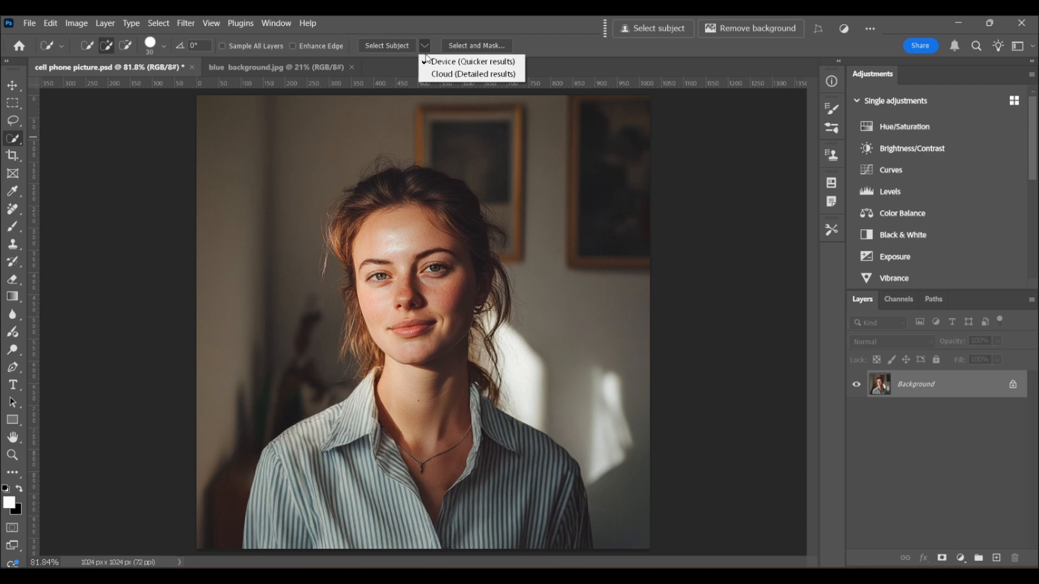
left_click(436, 76)
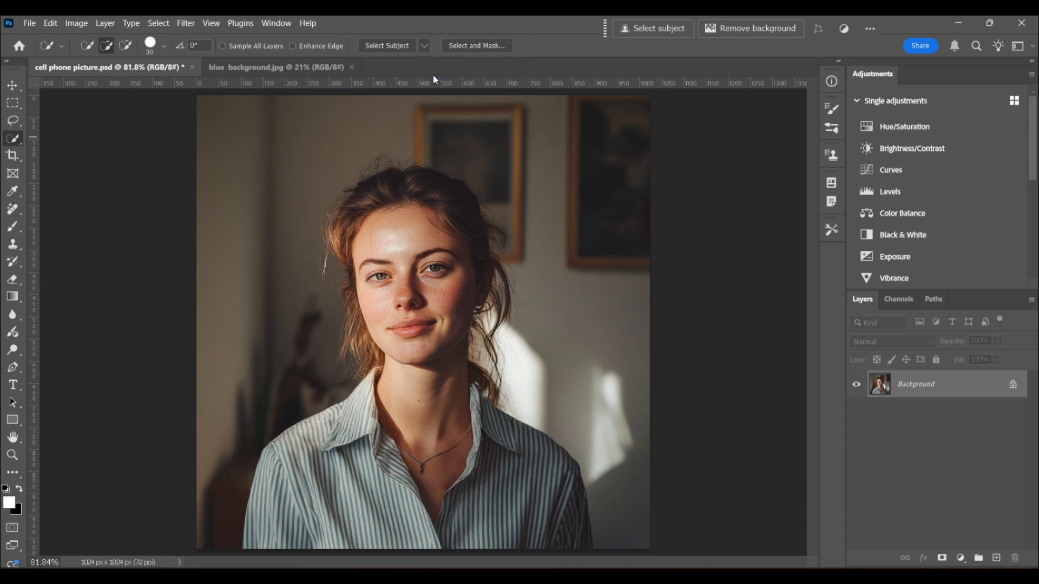
left_click(393, 50)
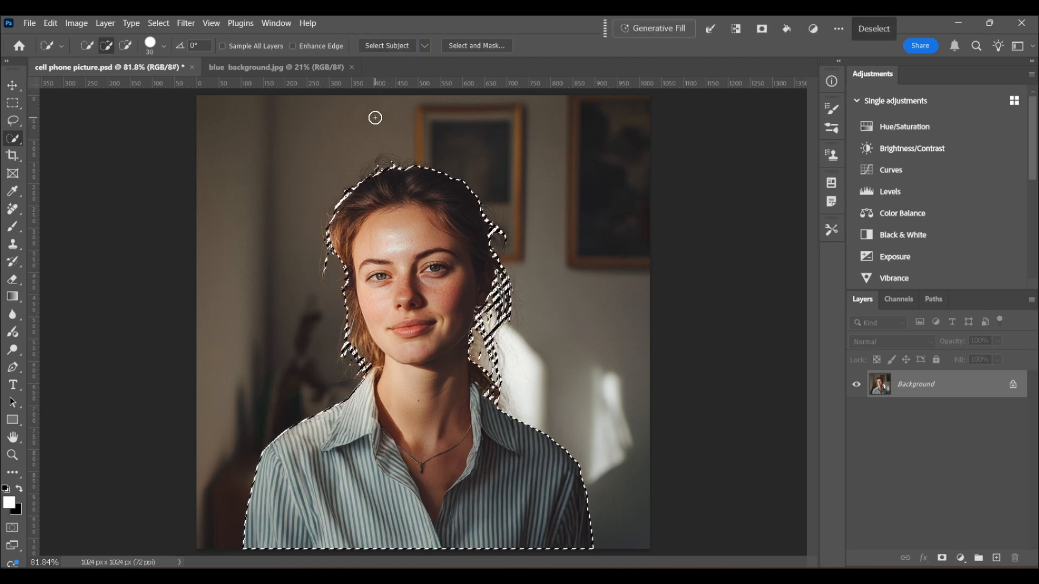
- Examine the subject selection's edge along the hair at 300% zoom, from the crown down the side of the head
key("z")
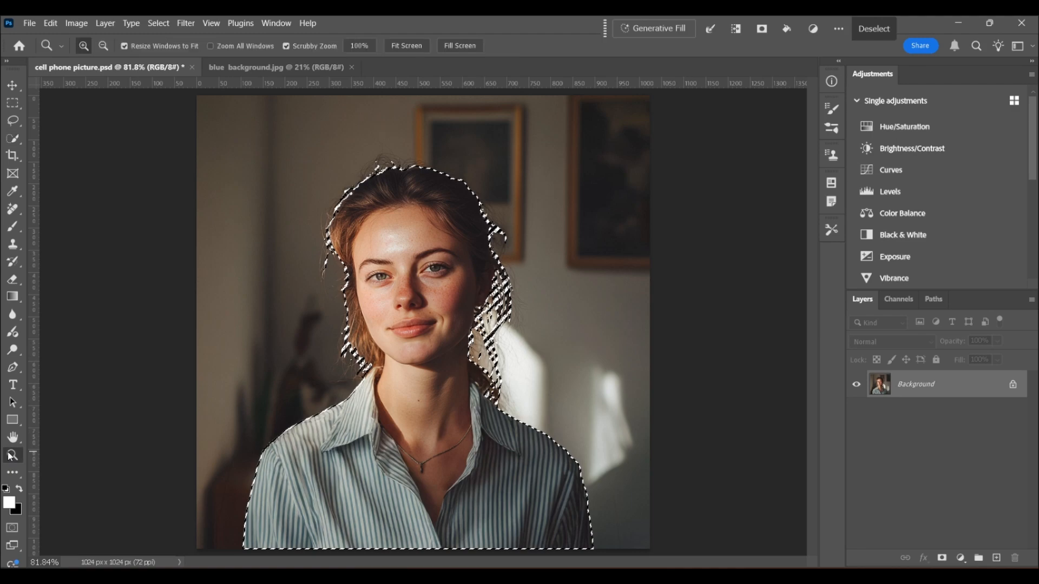
left_click_drag(353, 158, 354, 157)
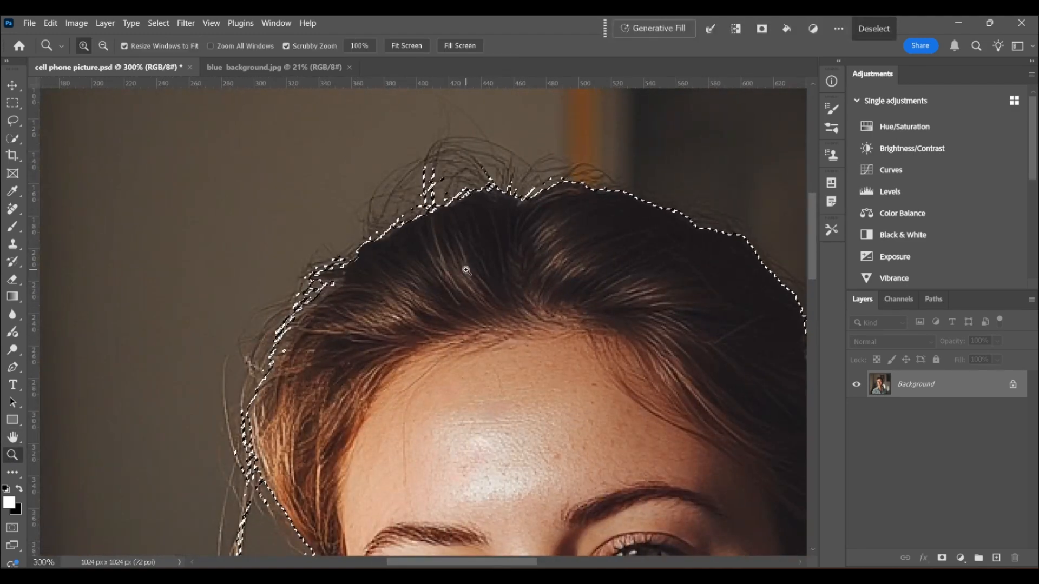
mouse_move(811, 251)
left_mouse_down()
mouse_move(810, 242)
mouse_move(810, 350)
mouse_move(822, 256)
left_mouse_up()
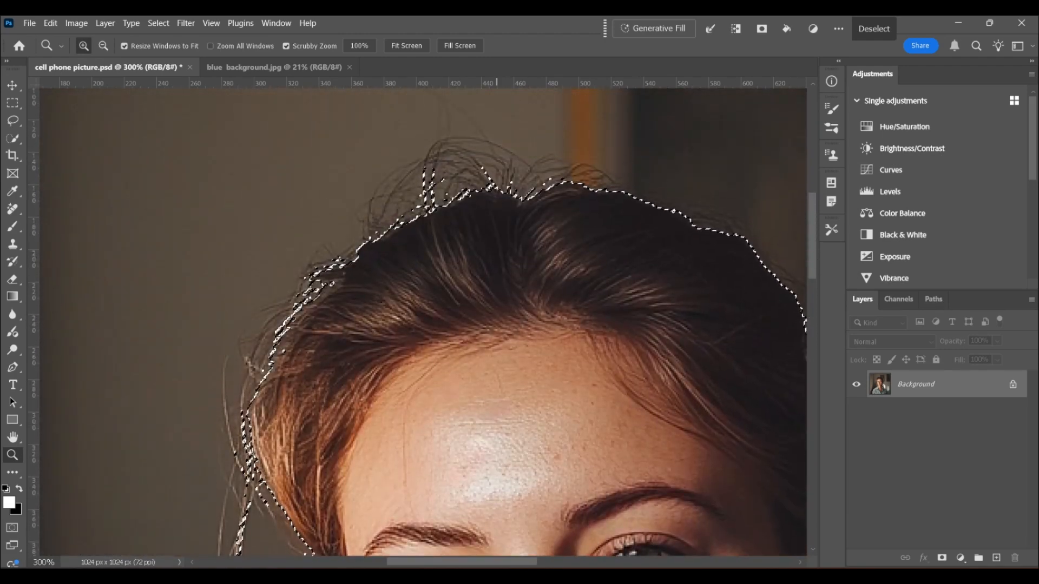
left_click_drag(494, 563, 547, 565)
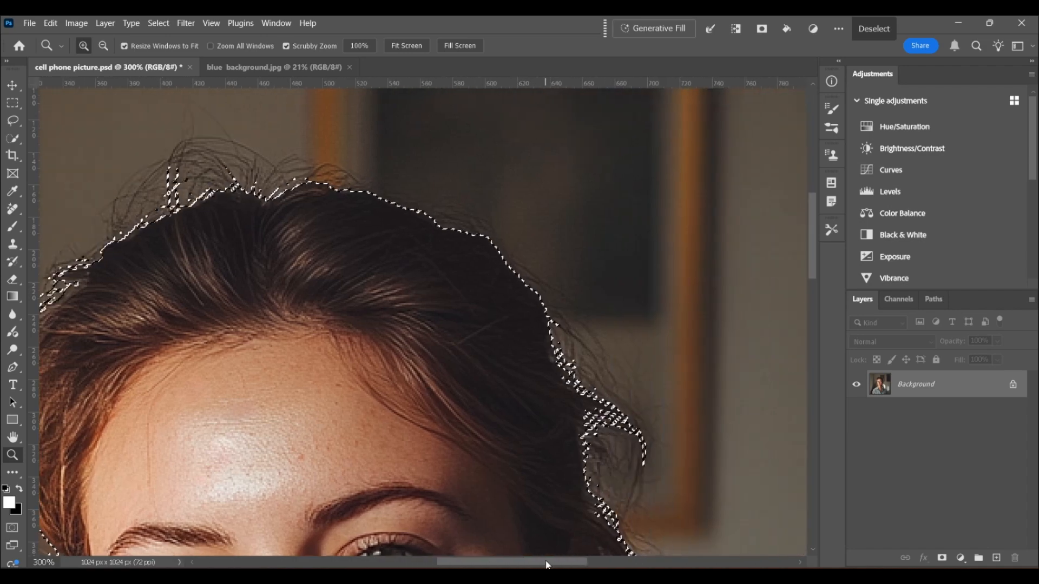
left_click_drag(813, 261, 811, 291)
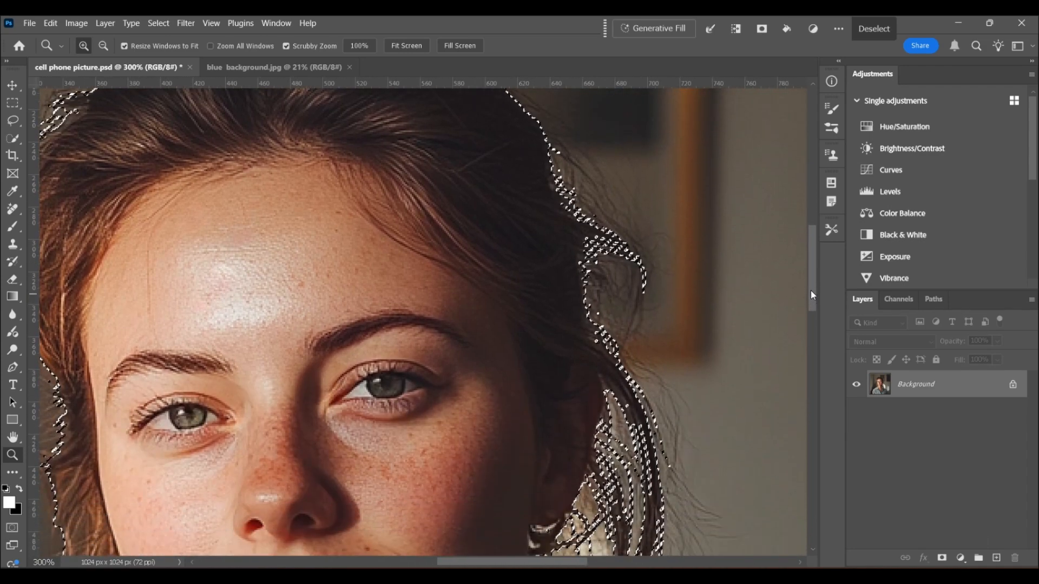
left_click(407, 49)
- Open the subject selection in Select and Mask and preview it in Onion Skin view at 100% transparency
key("w")
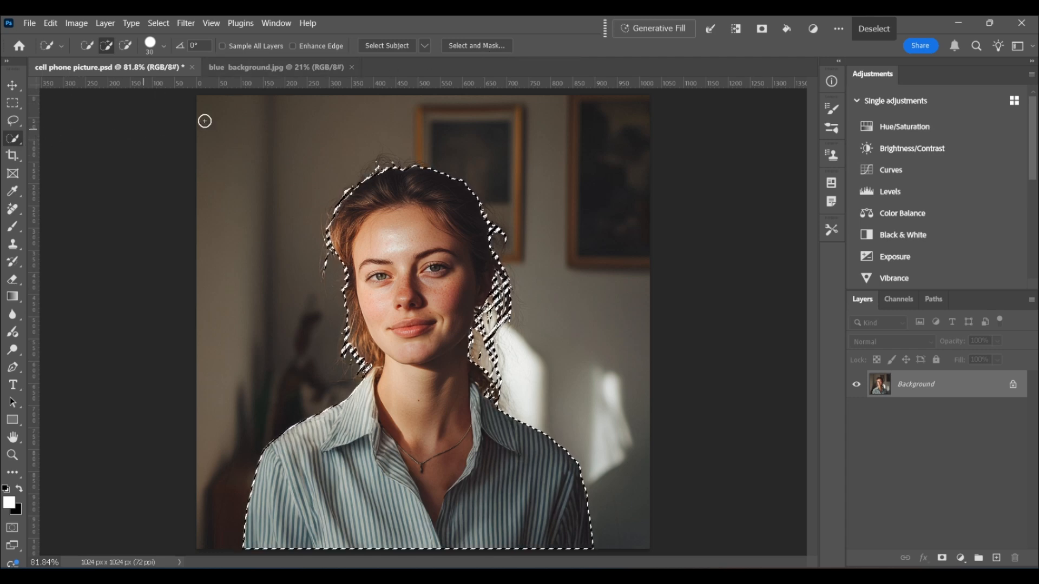
left_click(480, 46)
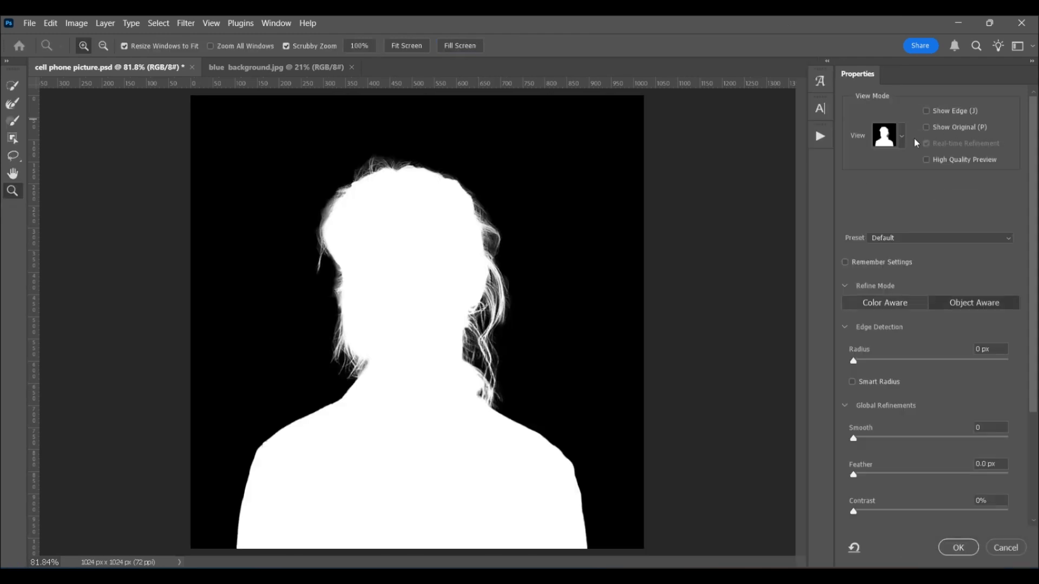
left_click(902, 137)
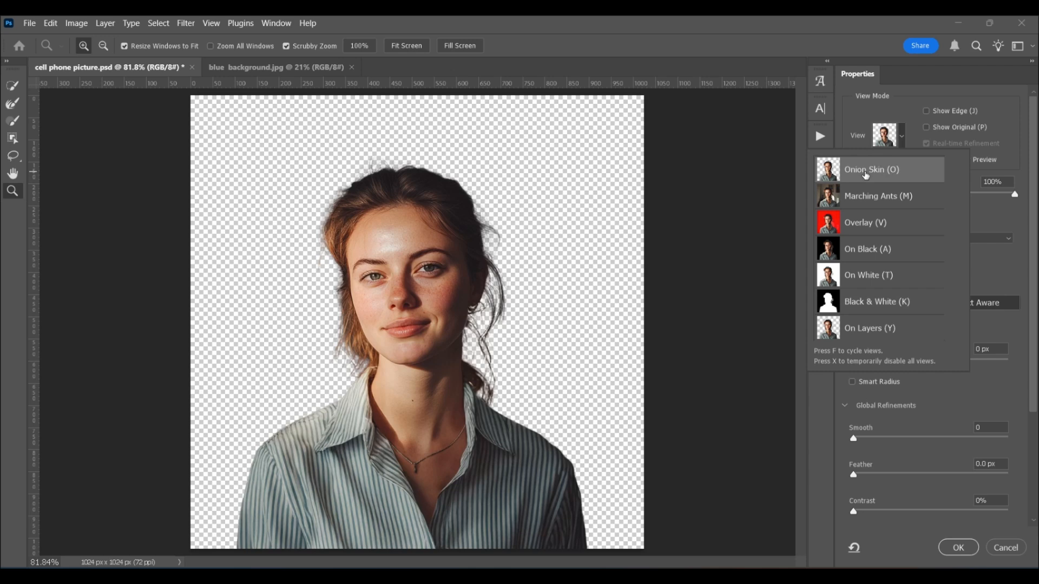
left_click(1015, 195)
left_click_drag(1015, 196, 841, 203)
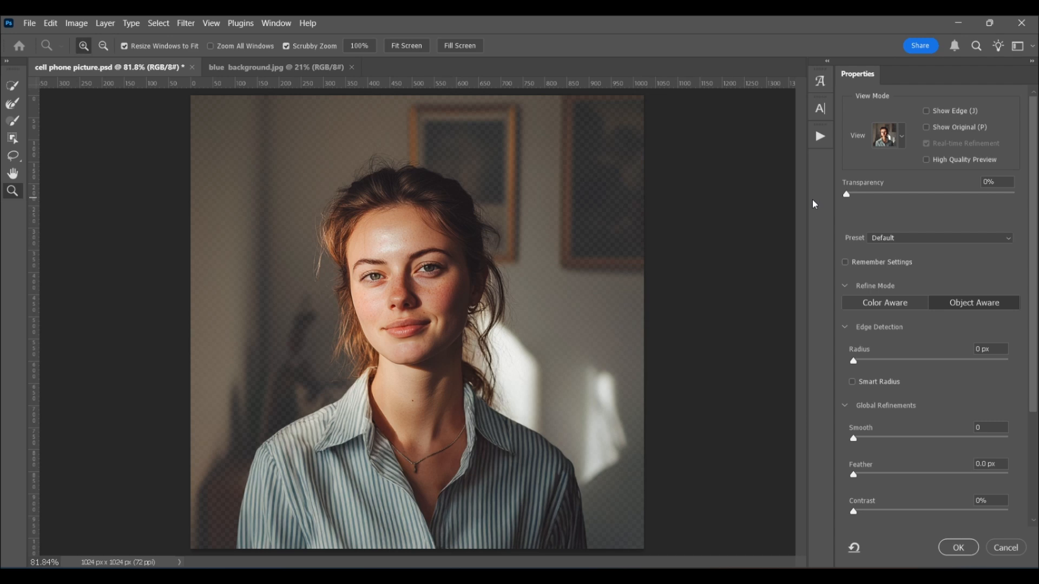
left_click_drag(847, 203, 1037, 190)
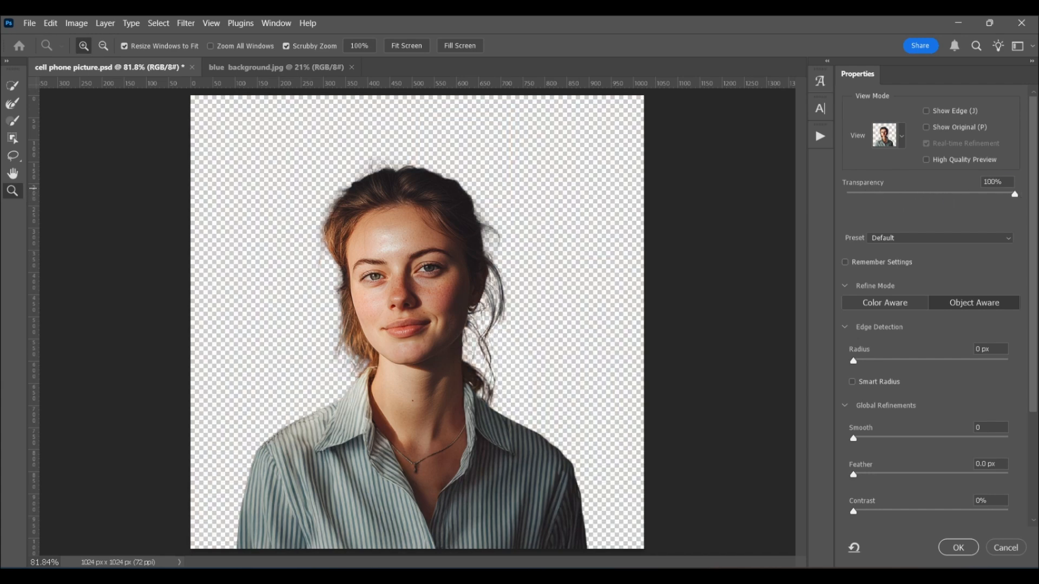
left_click(902, 149)
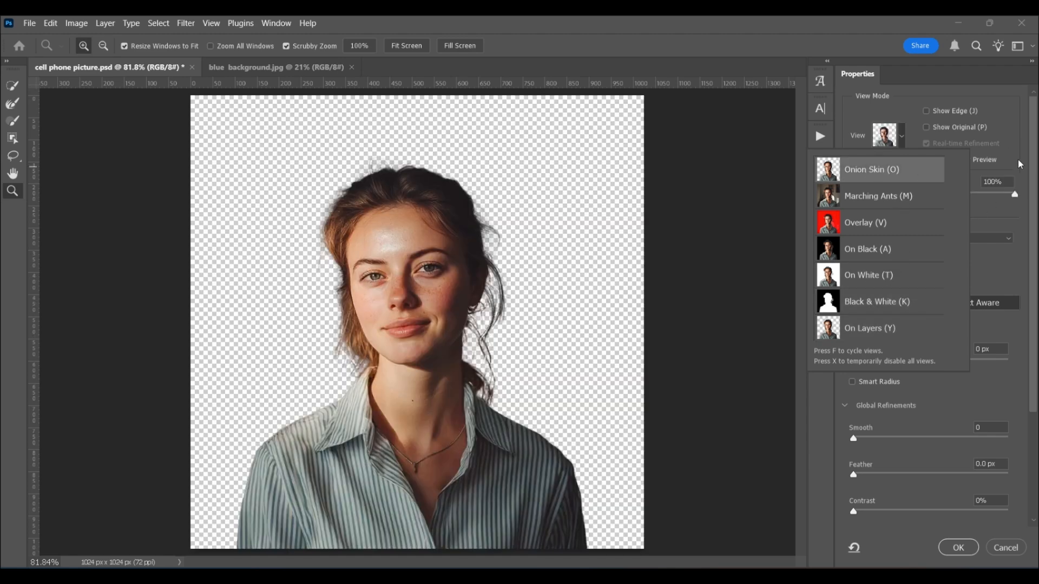
left_click(1027, 183)
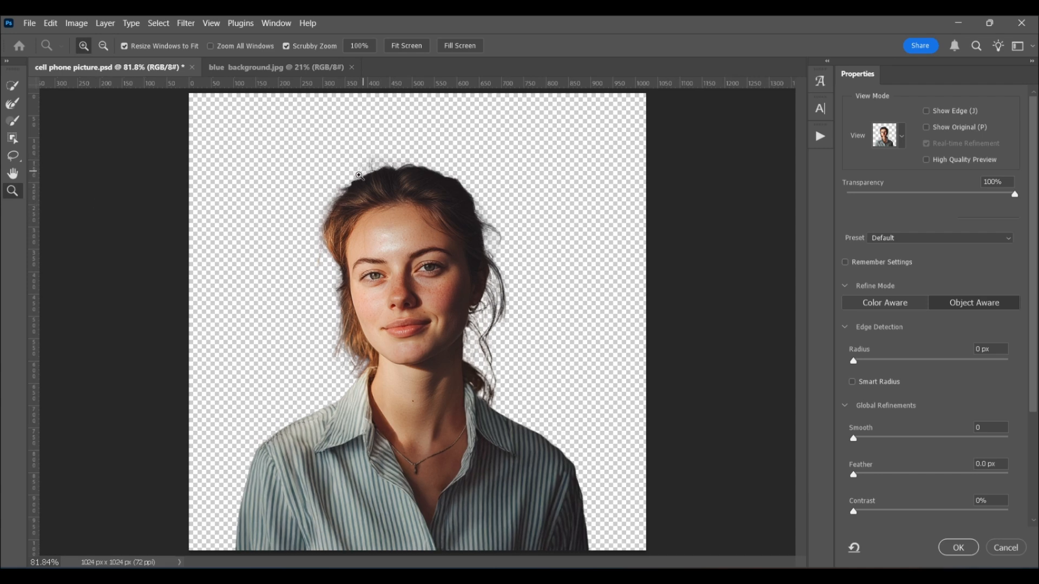
- Paint over the flyaway hair at the crown and along the hair's outer edge with the Refine Edge Brush at size 30
left_click(351, 181)
mouse_move(996, 195)
left_mouse_down()
mouse_move(845, 209)
mouse_move(1017, 195)
left_mouse_up()
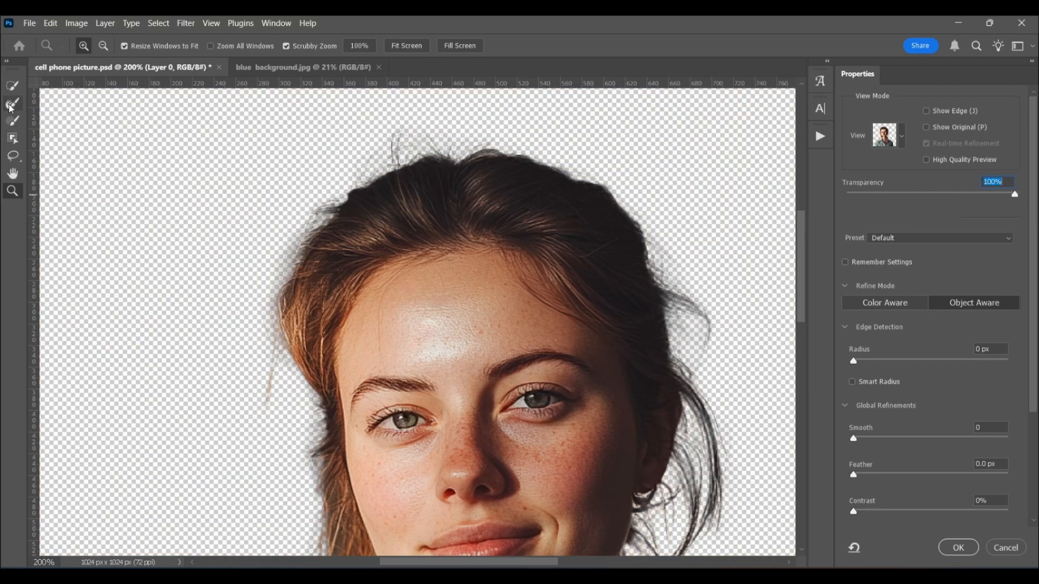
left_click(12, 106)
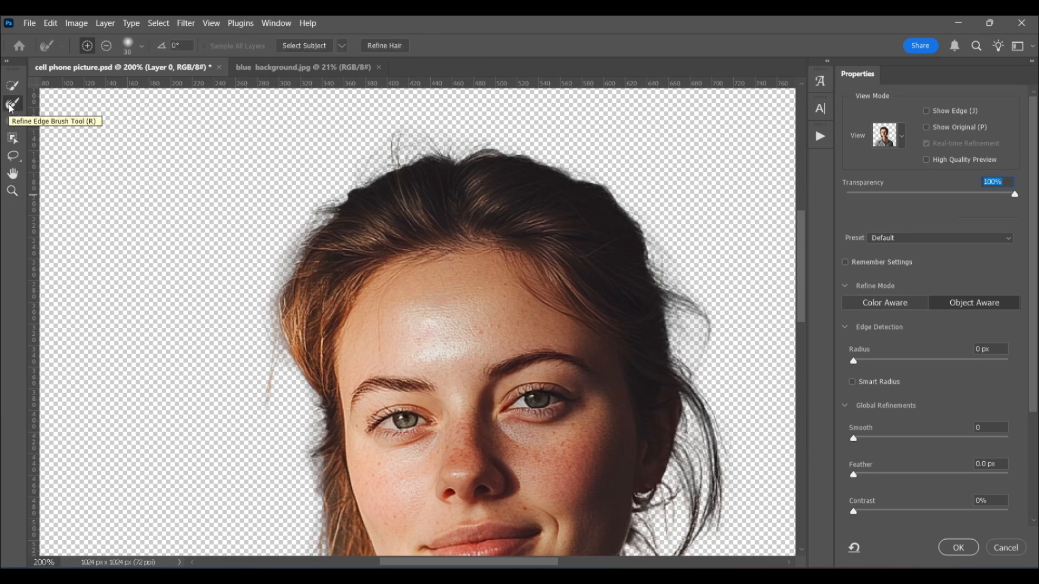
mouse_move(397, 151)
left_mouse_down()
mouse_move(432, 146)
mouse_move(398, 146)
mouse_move(343, 183)
left_mouse_up()
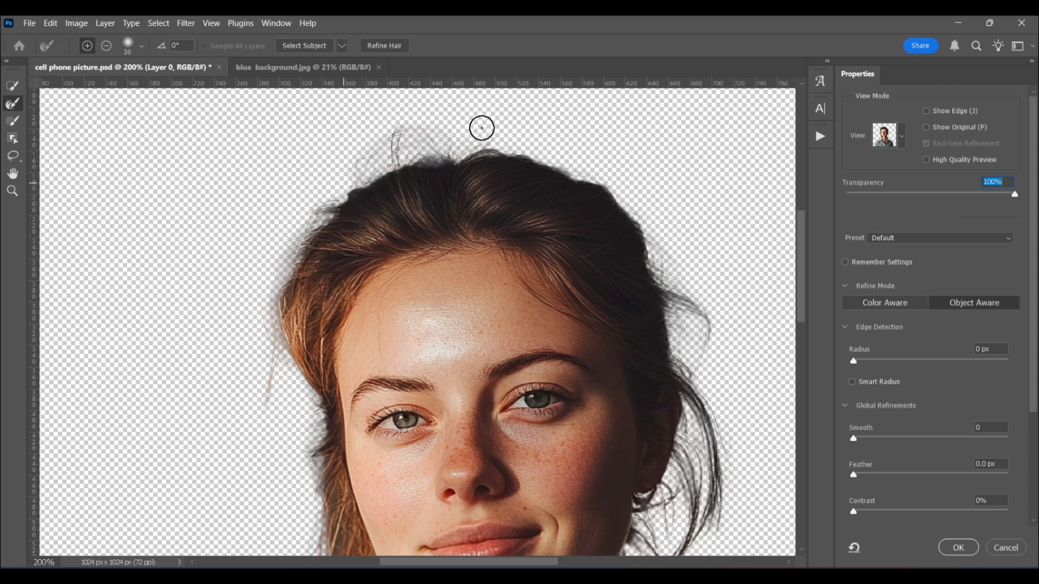
mouse_move(345, 179)
left_mouse_down()
mouse_move(303, 230)
mouse_move(271, 292)
mouse_move(273, 311)
left_mouse_up()
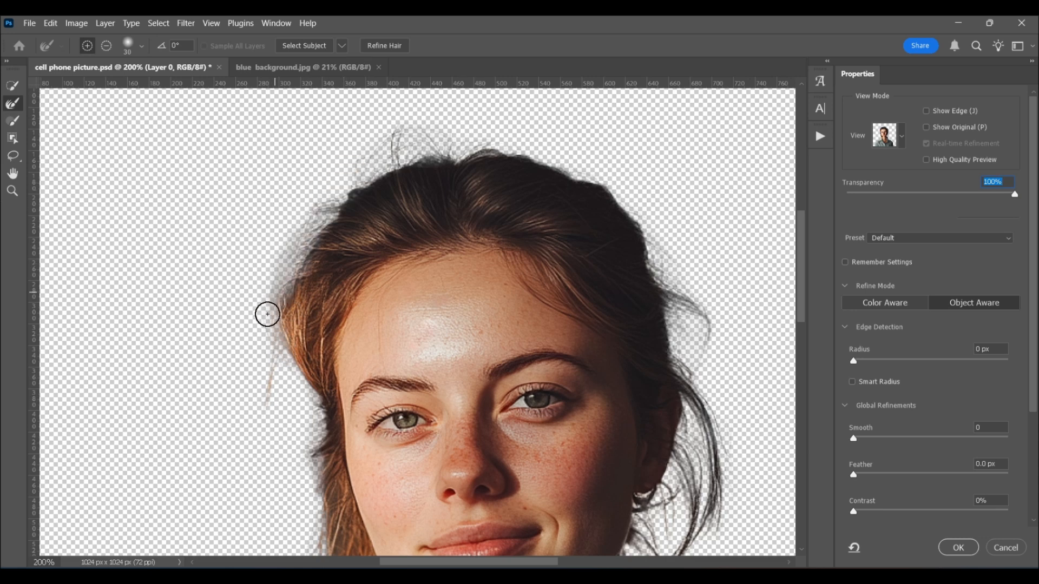
left_click_drag(265, 309, 269, 438)
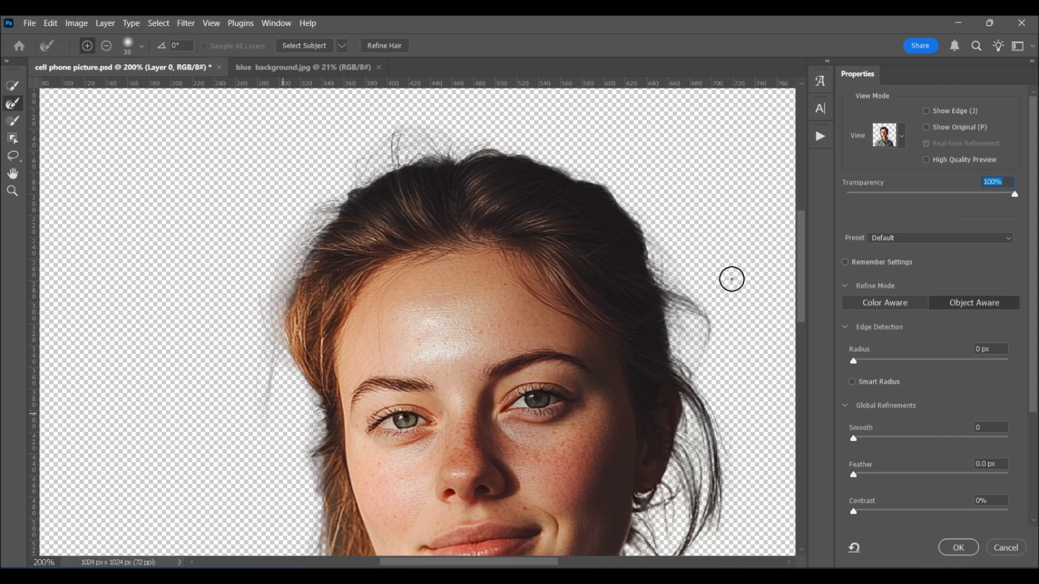
- Output the refined subject selection as a New Layer with Layer Mask and finish Select and Mask
key("z")
key("ctrl+0")
scroll(1035, 233, "down", 5)
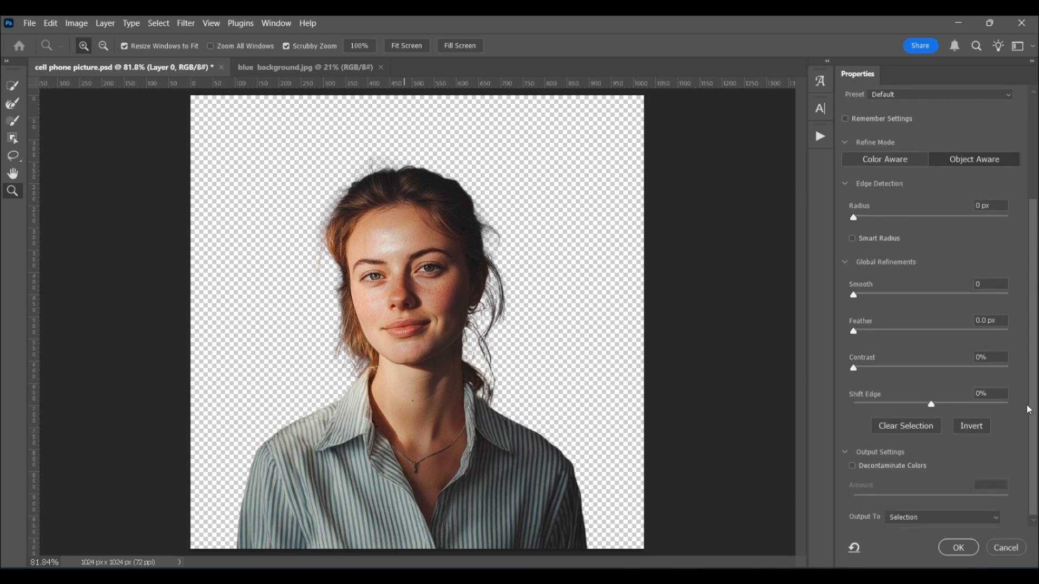
left_click(998, 518)
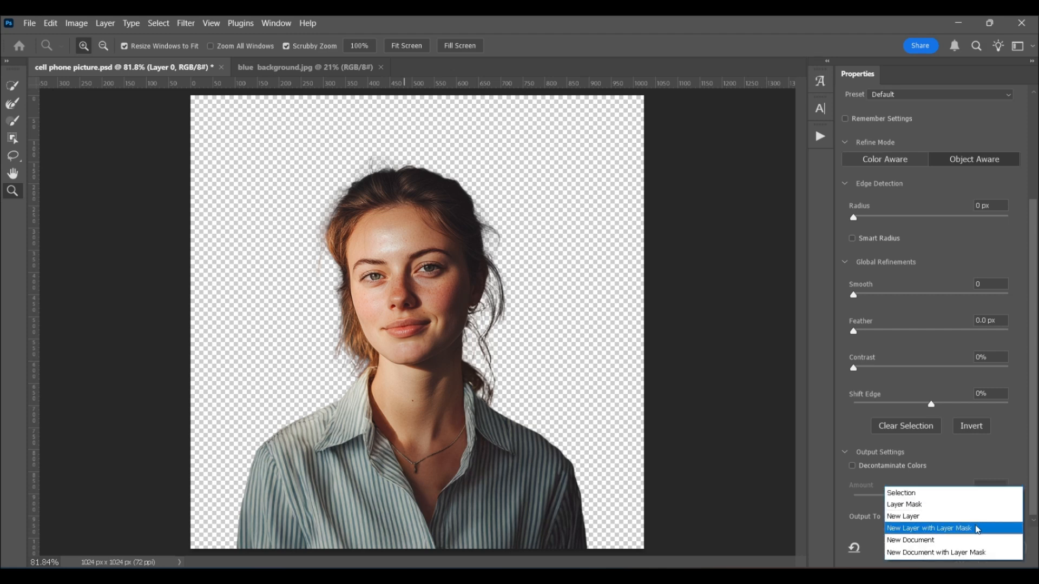
left_click(976, 532)
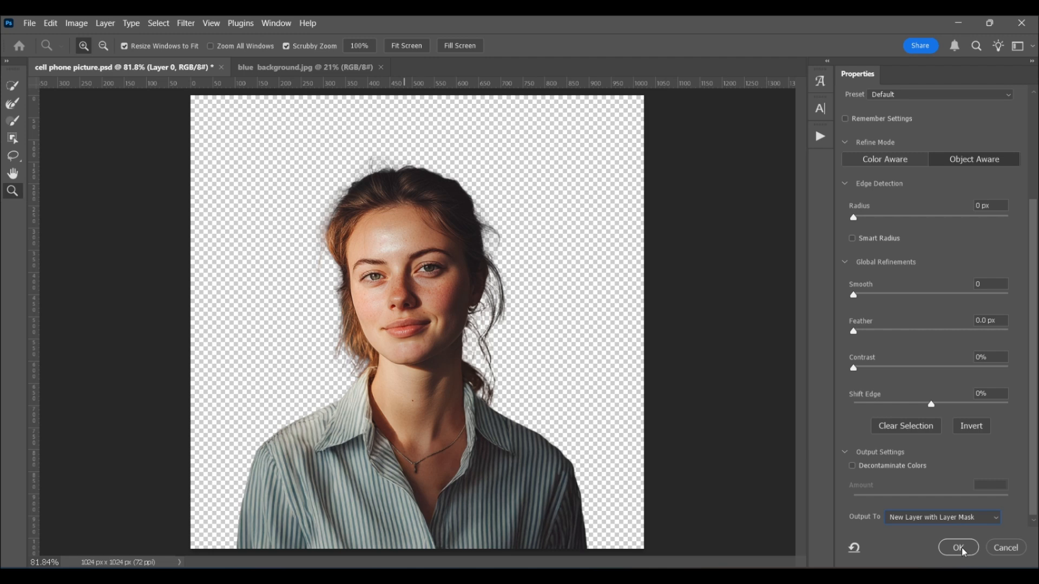
left_click(962, 548)
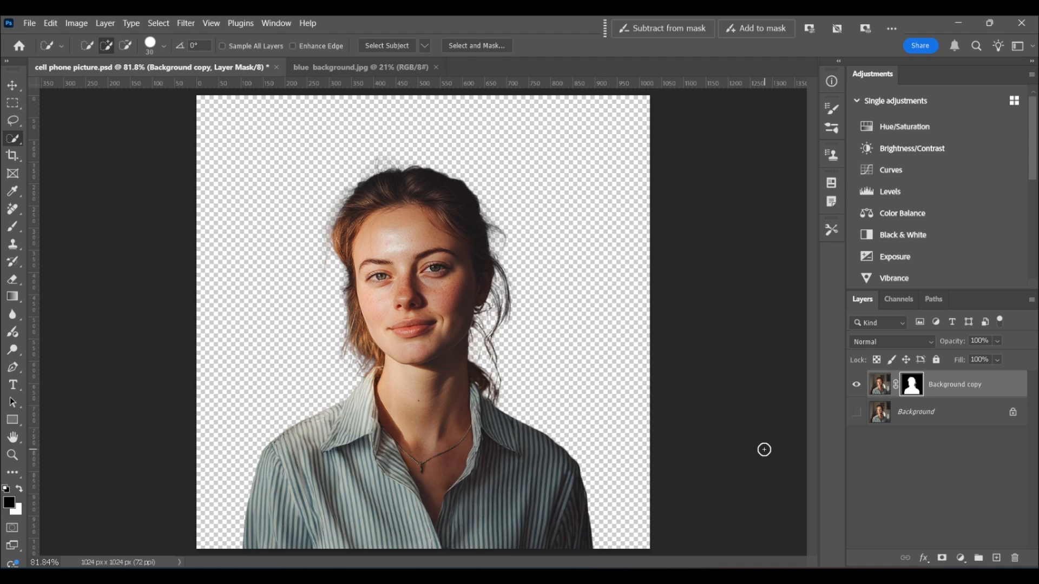
- Copy the masked woman's layer into the upper middle of the blue background.jpg document with the Move tool
left_click(881, 385)
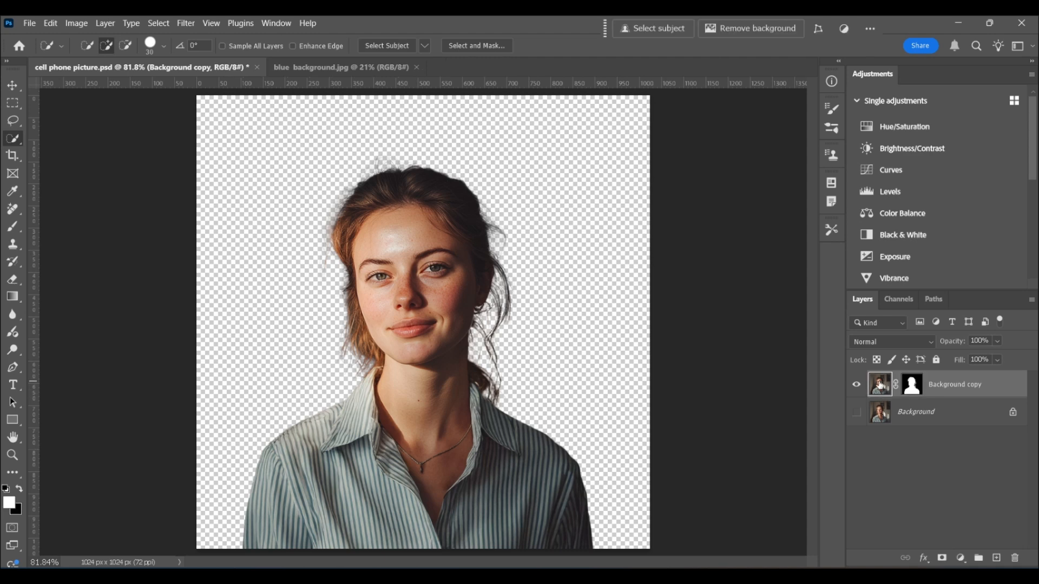
left_click(13, 86)
left_click_drag(410, 232, 344, 70)
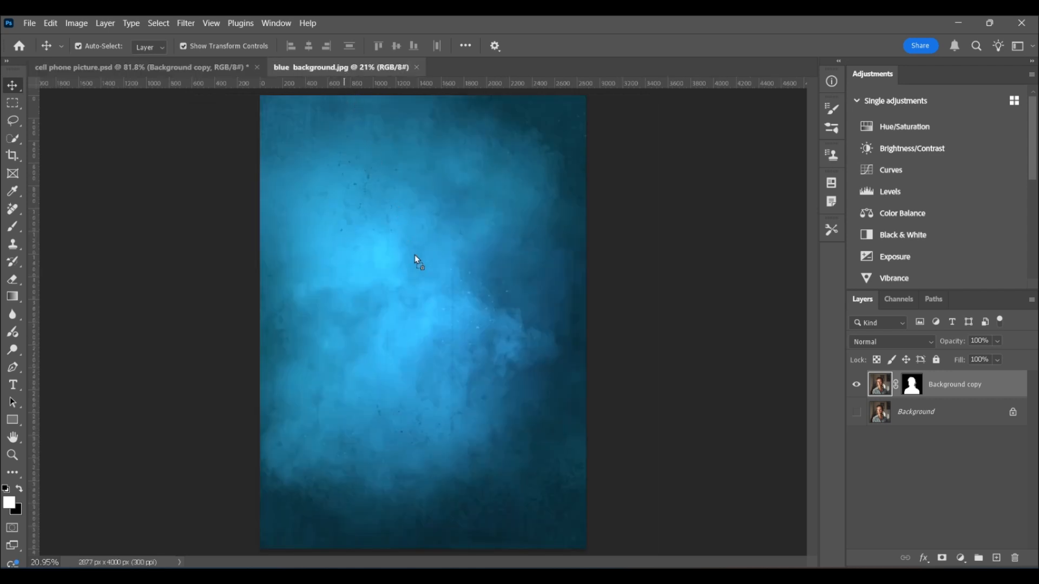
left_click_drag(415, 254, 416, 256)
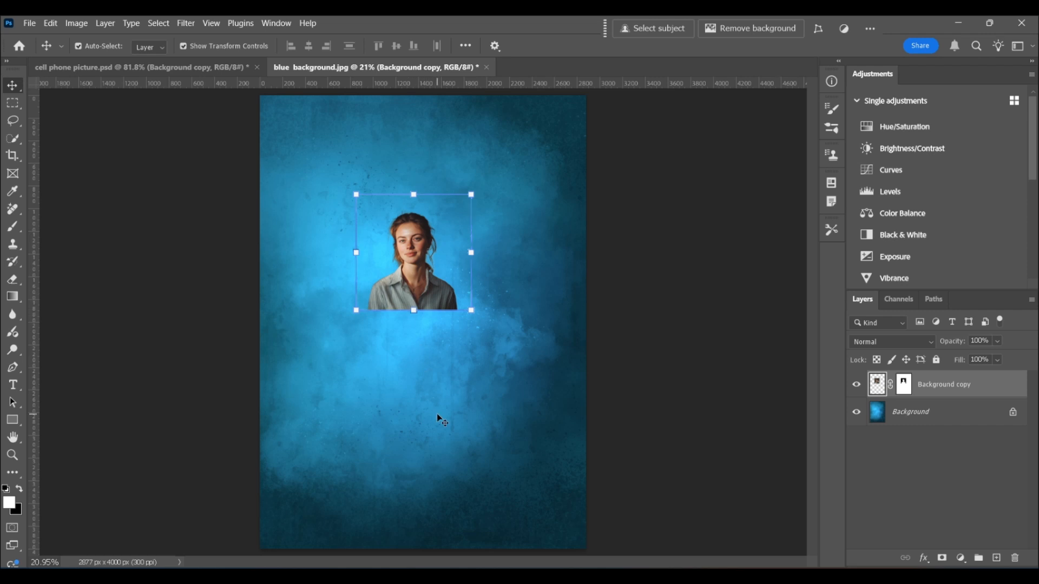
- Convert the woman's layer to a Smart Object and scale it to about 305%, reaching the canvas's bottom edge
right_click(987, 387)
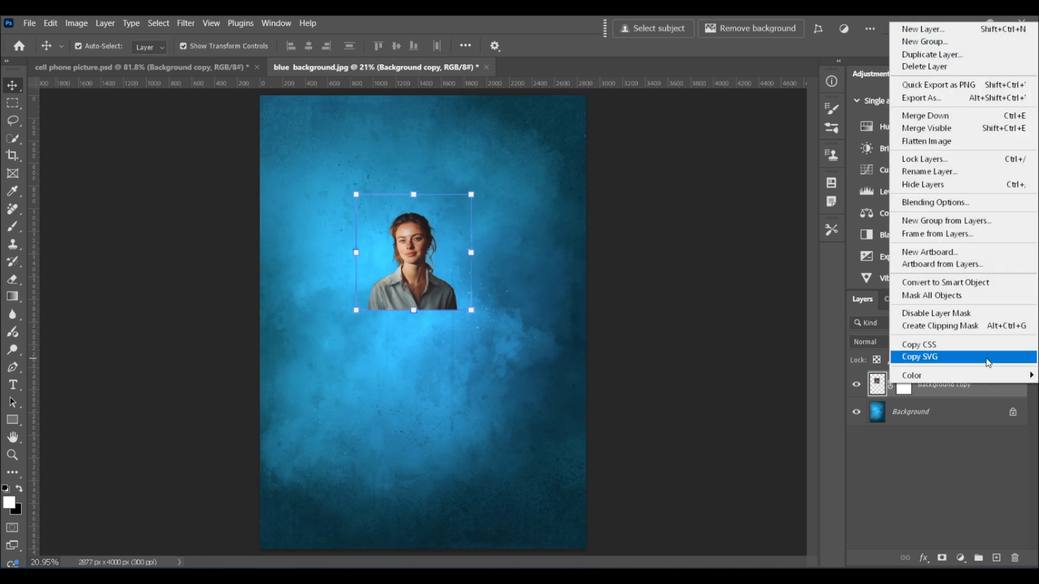
left_click(977, 287)
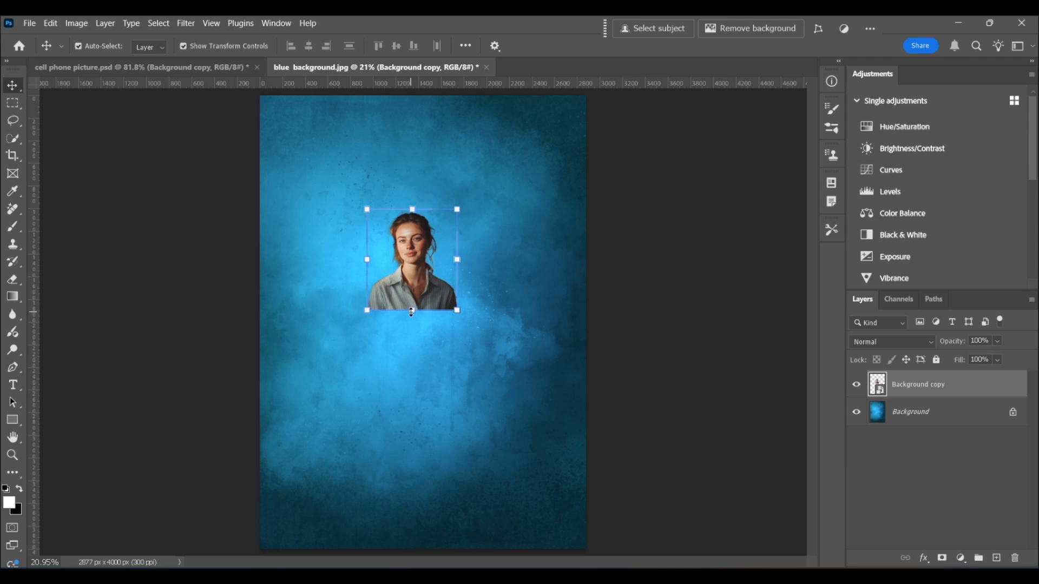
left_click_drag(414, 312, 449, 551)
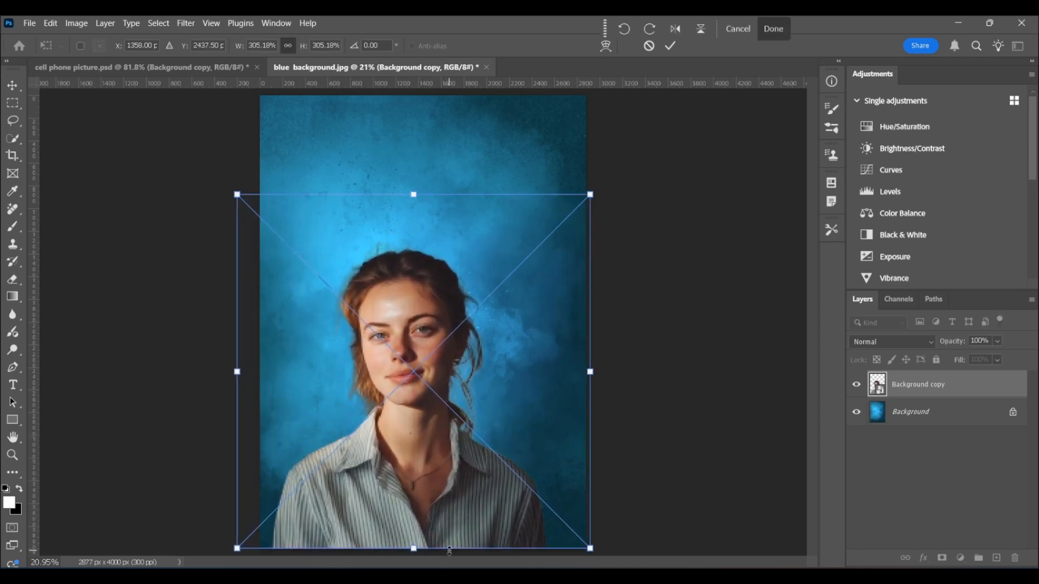
left_click(671, 46)
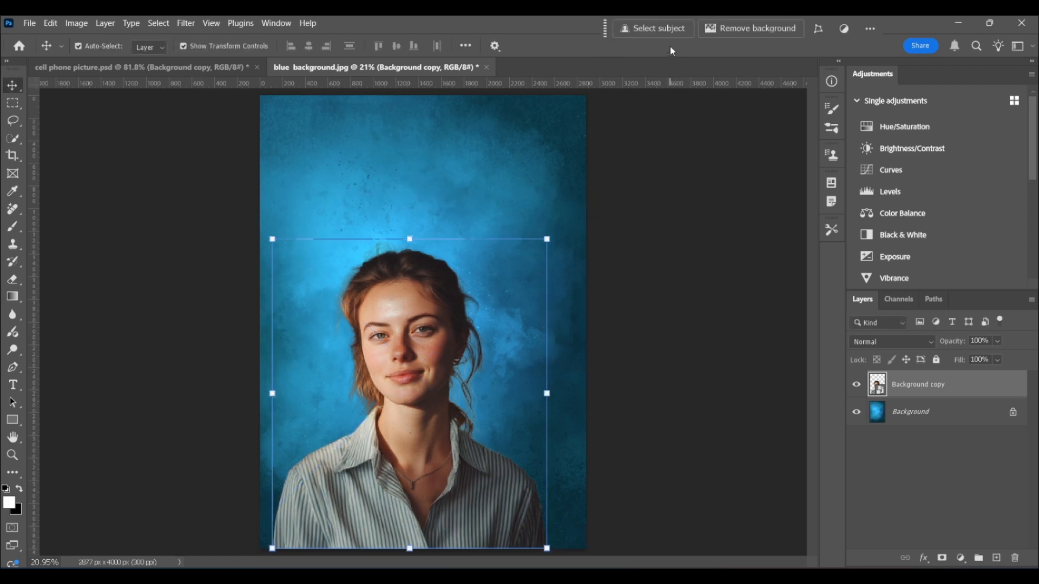
- Compare the cutout's hair edge on the blue background with the original photo and with the blue background hidden
key("z")
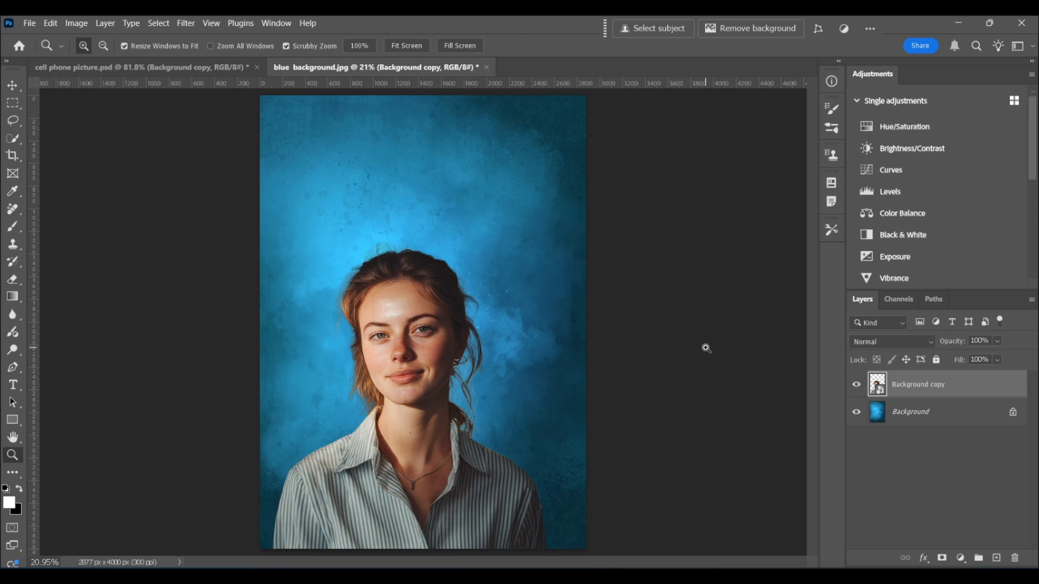
left_click(182, 67)
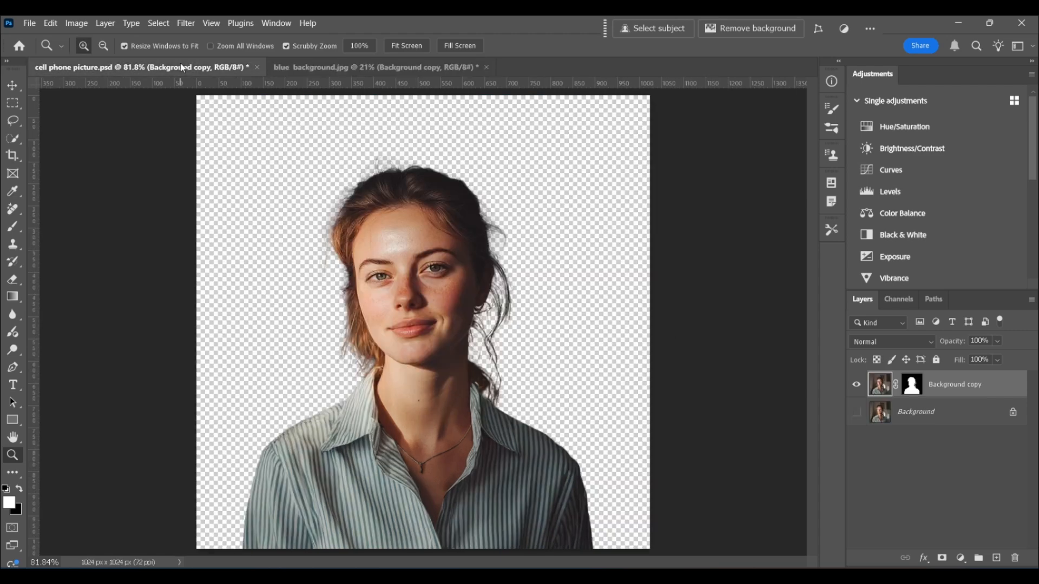
left_click(858, 414)
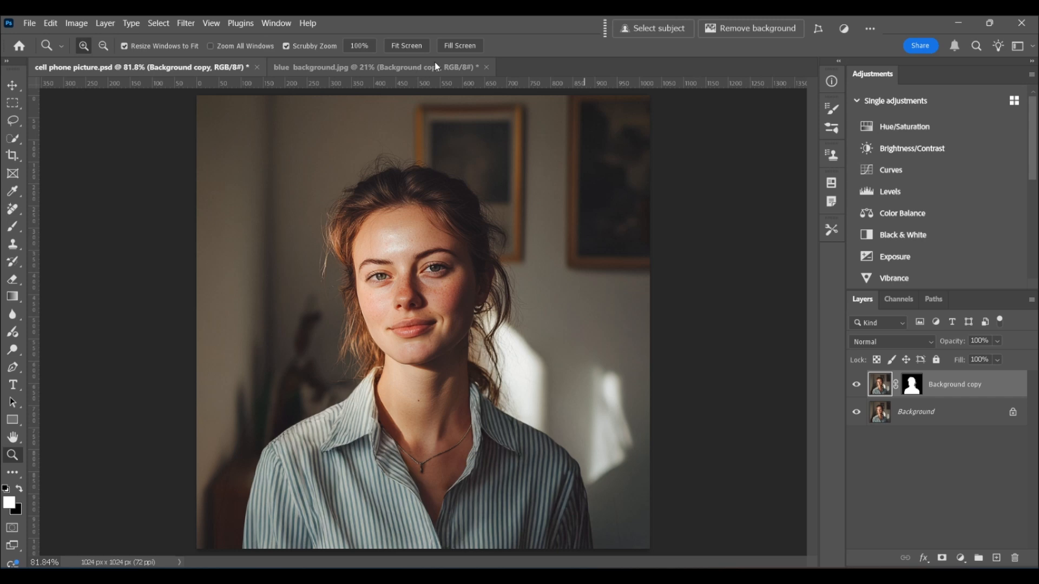
left_click(370, 73)
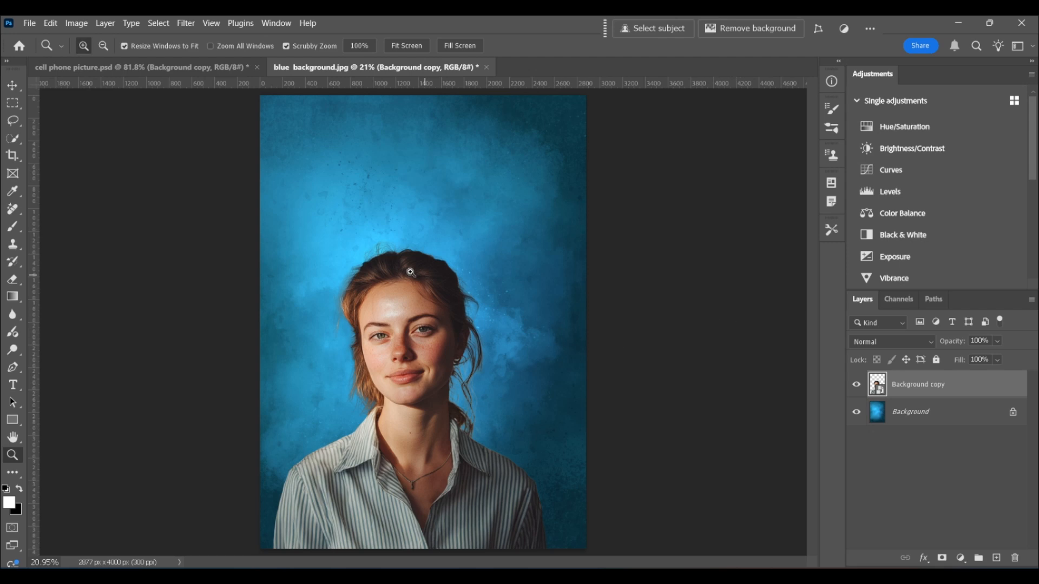
left_click_drag(338, 291, 339, 290)
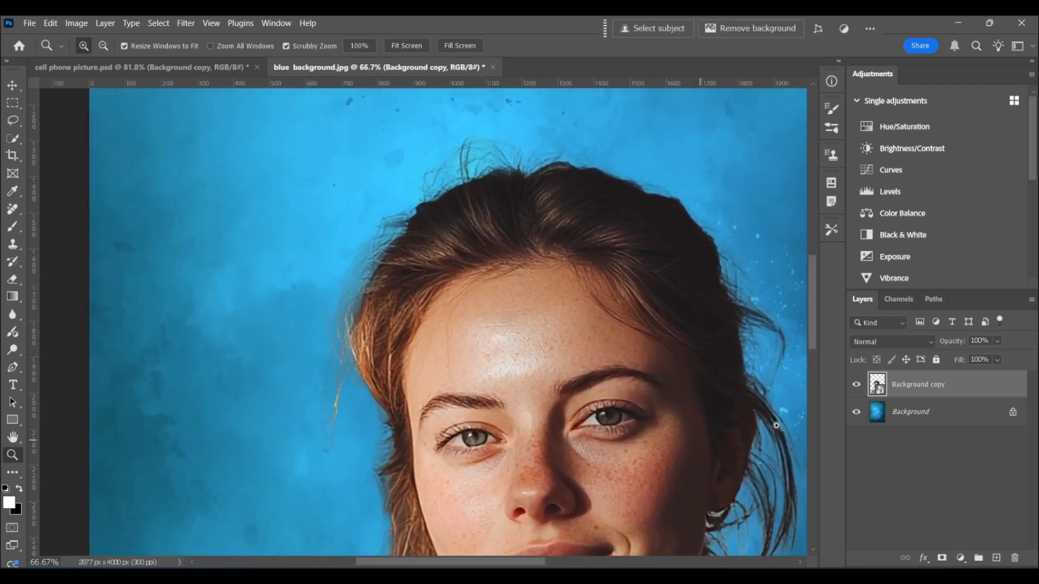
left_click(857, 412)
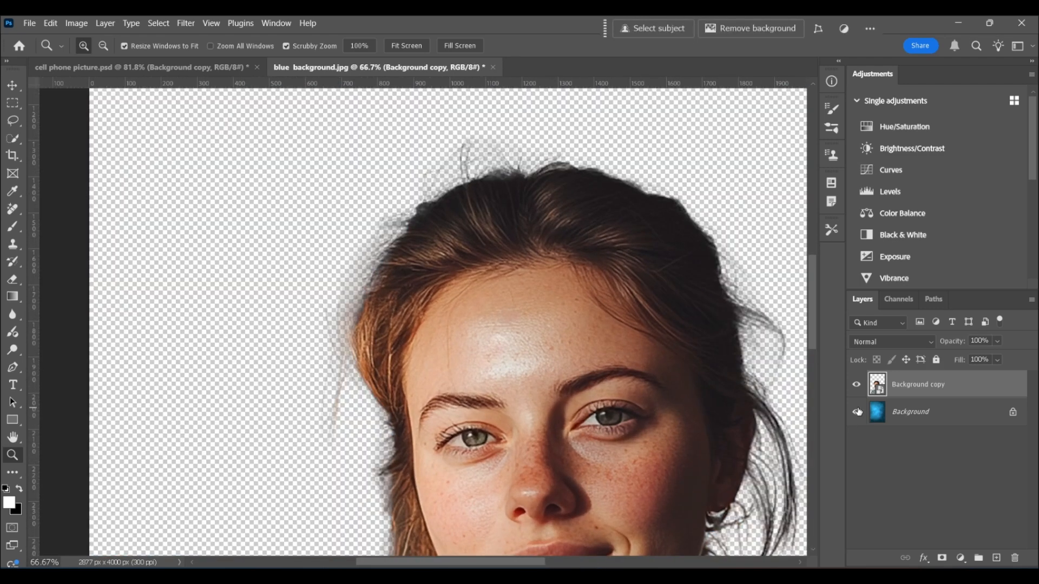
left_click(858, 413)
- Outline the hazy halo beside the hair left of the forehead with the Lasso tool, using a 15 px feather
left_click_drag(426, 303, 426, 303)
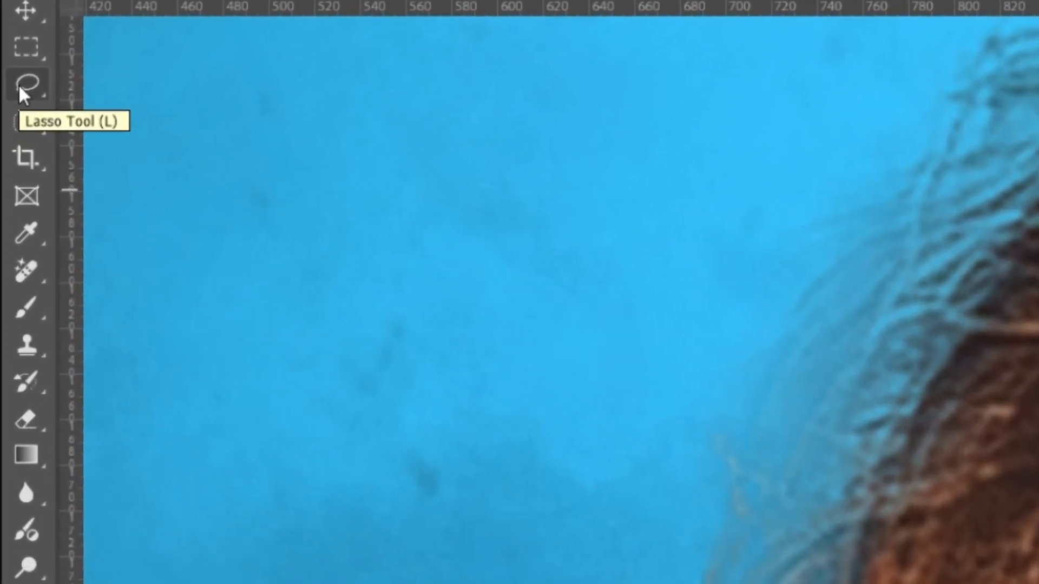
left_click(9, 92)
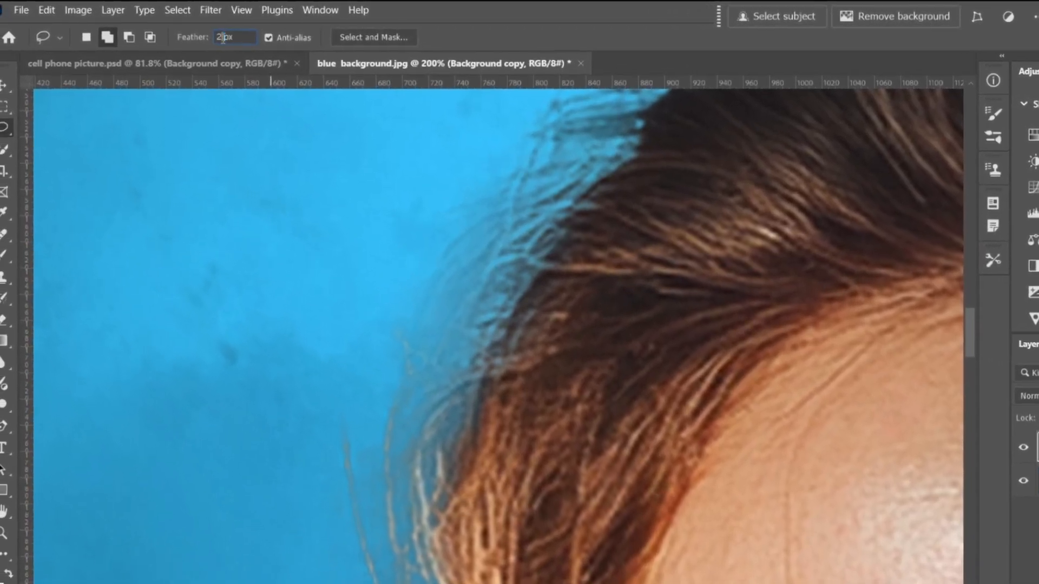
left_click(238, 40)
type("15")
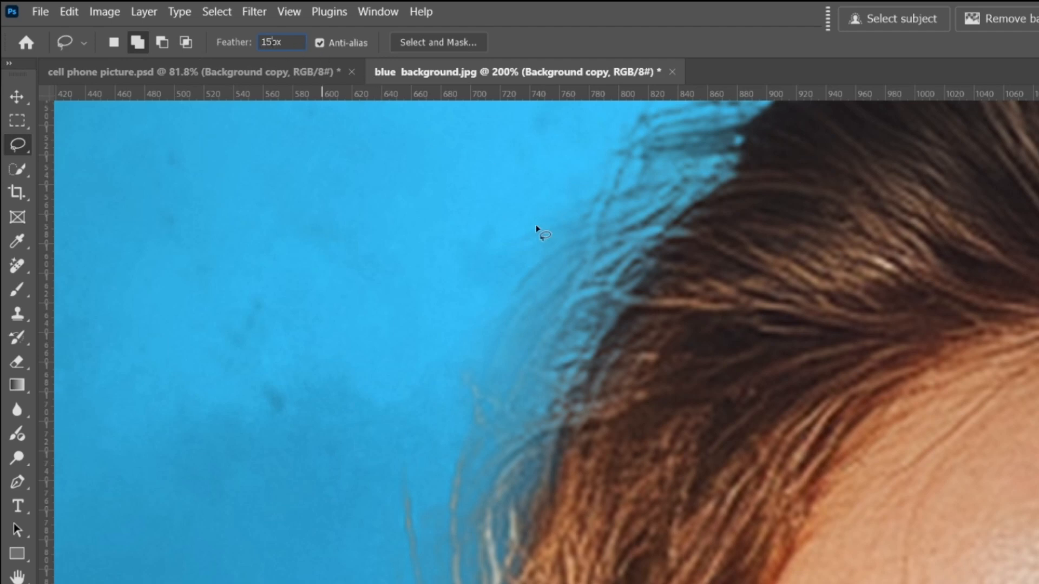
mouse_move(540, 233)
left_mouse_down()
mouse_move(452, 350)
mouse_move(421, 482)
mouse_move(421, 580)
mouse_move(504, 502)
mouse_move(562, 386)
mouse_move(572, 295)
mouse_move(557, 233)
mouse_move(536, 236)
left_mouse_up()
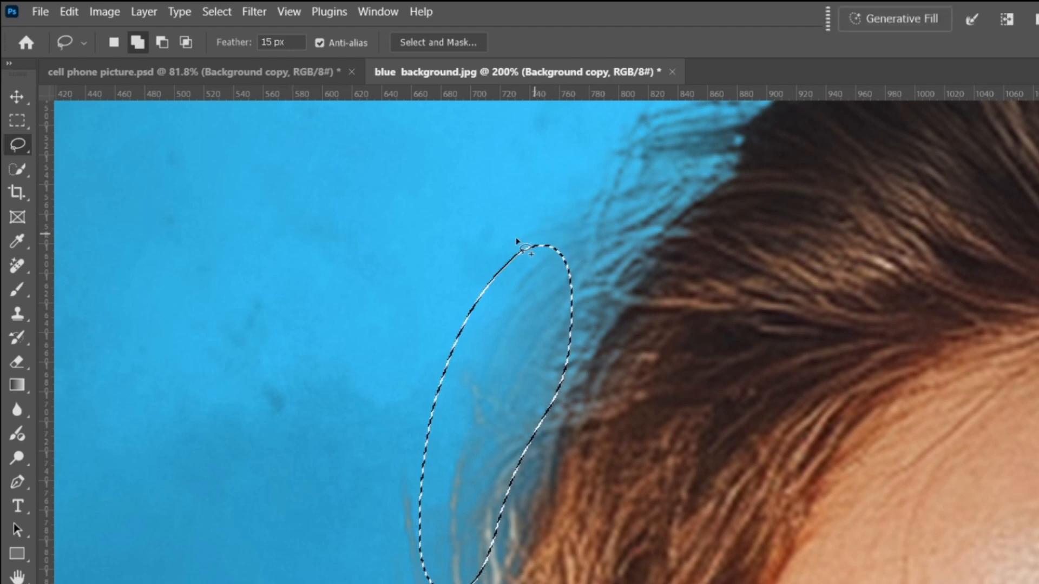
- Apply the Maximum filter to the selected halo with a radius of 4 pixels and Squareness preserved, comparing it with the preview off
left_click(245, 13)
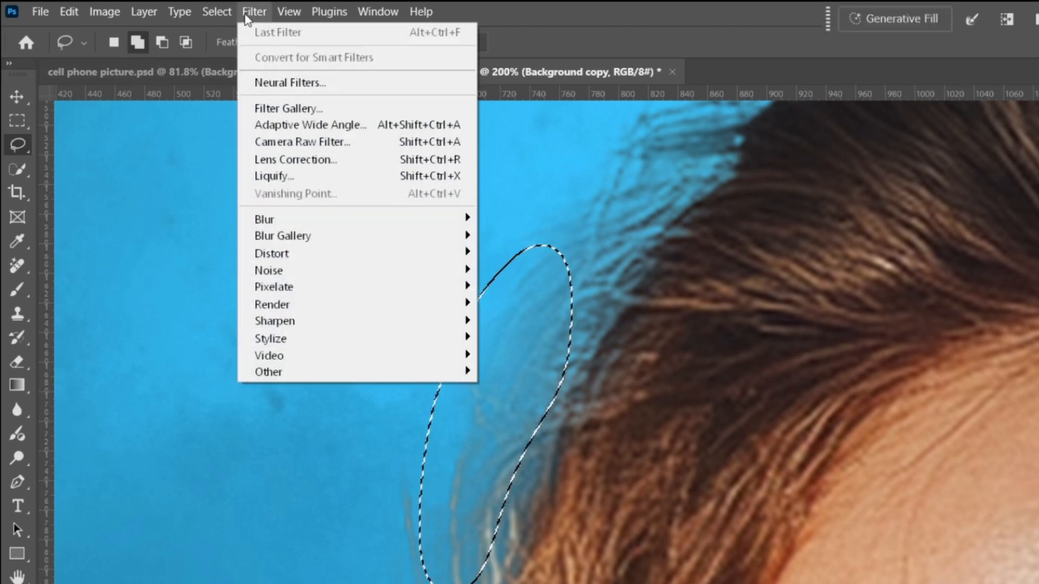
mouse_move(307, 372)
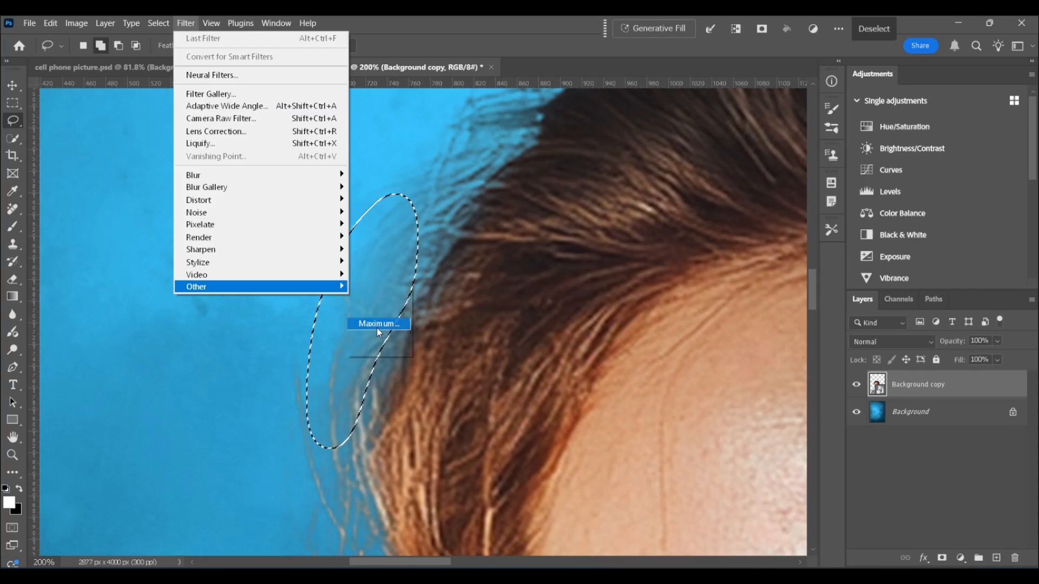
left_click(378, 325)
left_click_drag(487, 103, 635, 158)
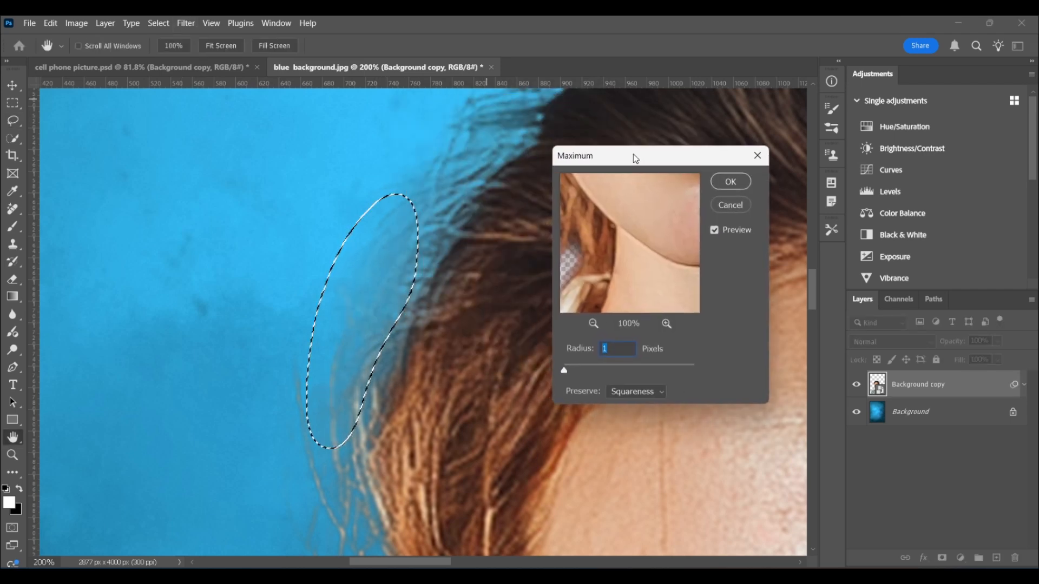
left_click(396, 271)
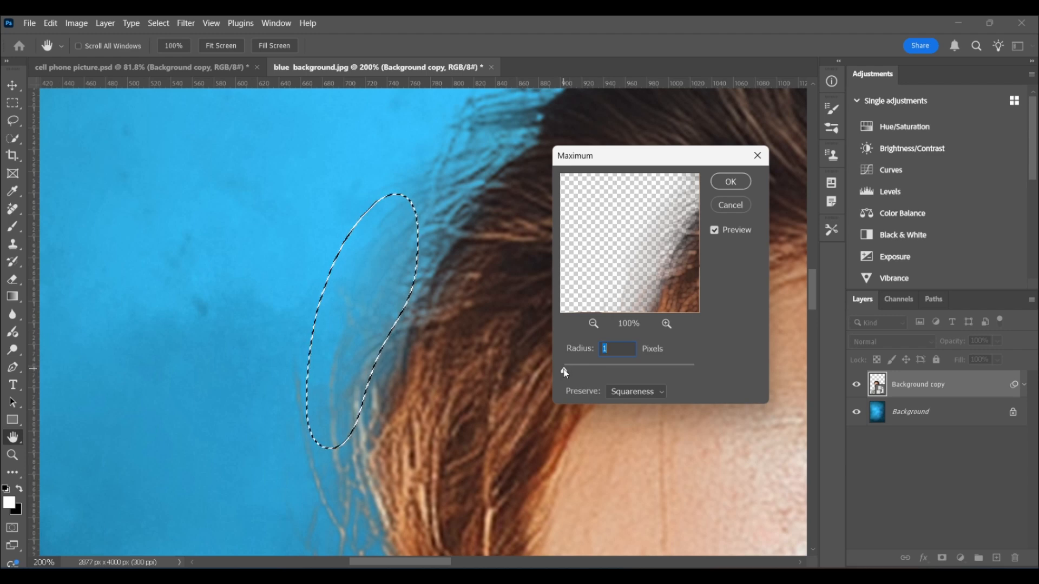
left_click_drag(564, 371, 594, 371)
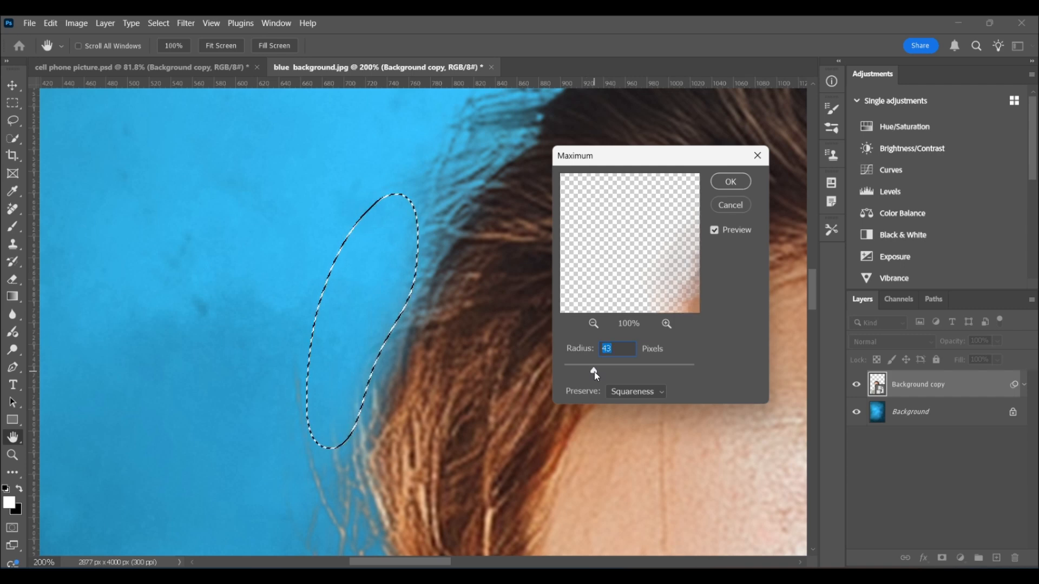
left_click_drag(593, 372, 564, 372)
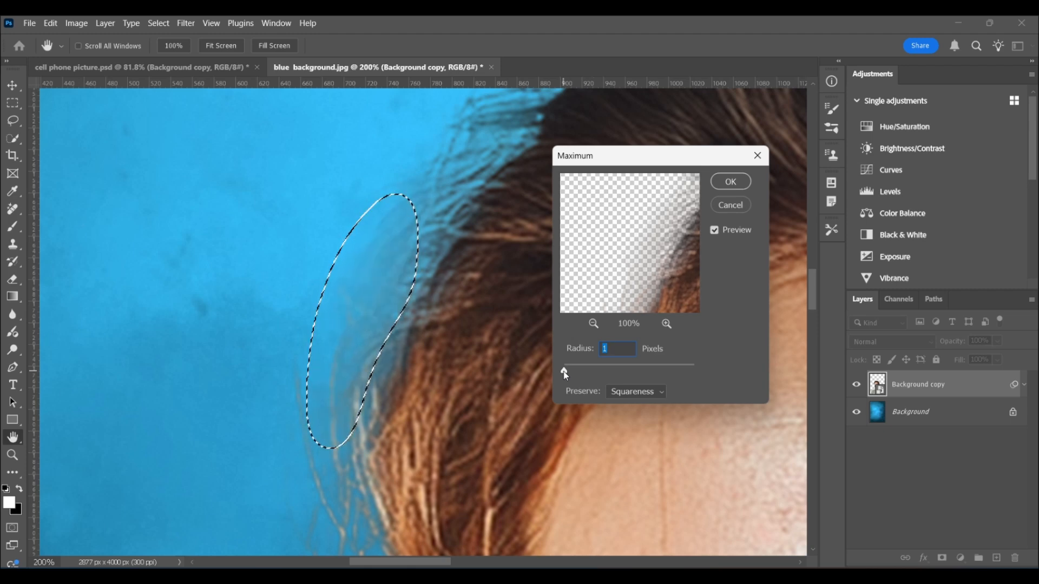
left_click_drag(566, 372, 566, 371)
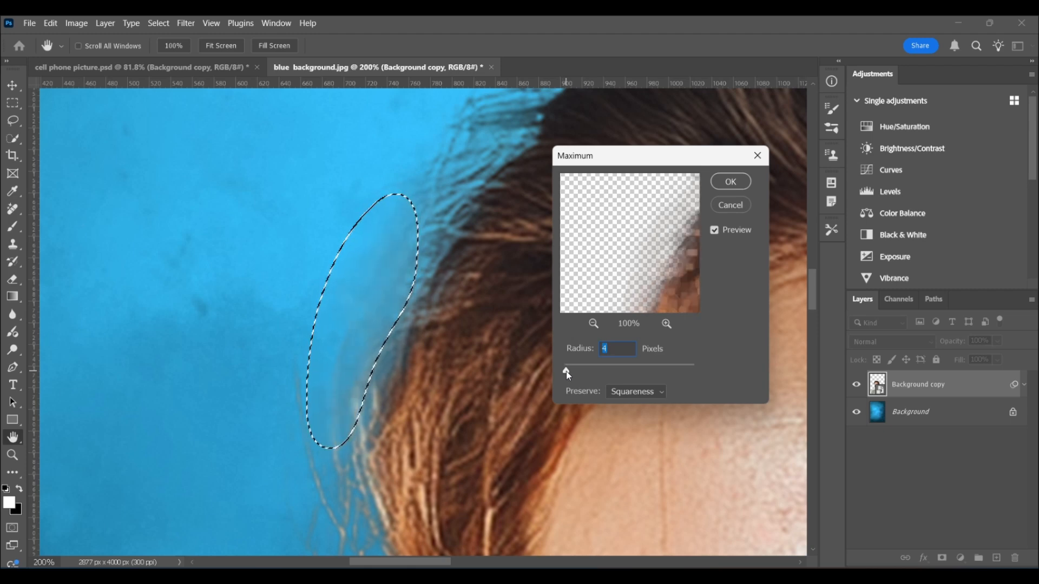
left_click(714, 230)
left_click(714, 230)
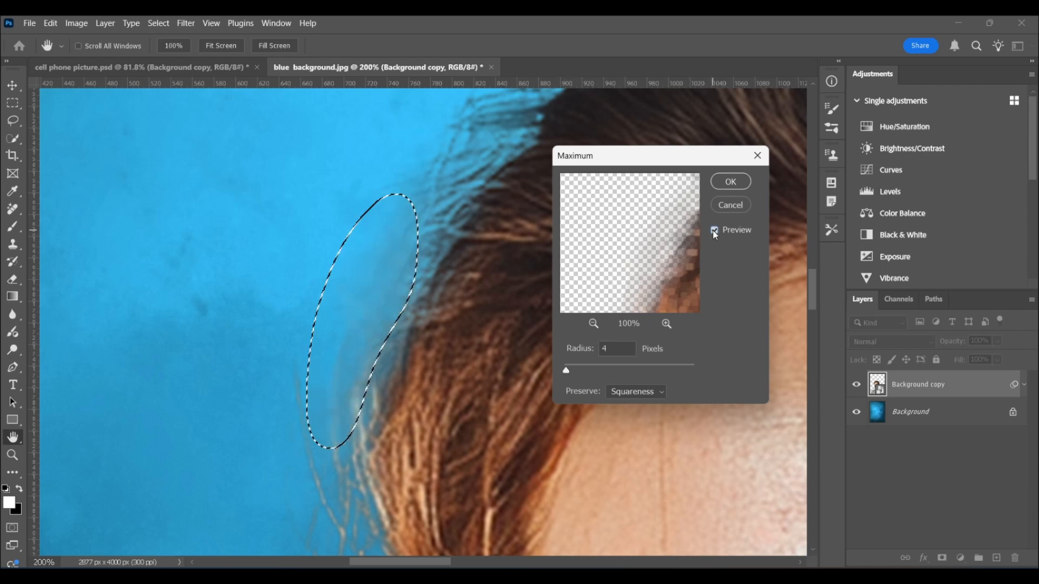
left_click(730, 181)
- Add a layer mask to the woman's Smart Object layer
key("z")
key("ctrl+0")
left_click(364, 390)
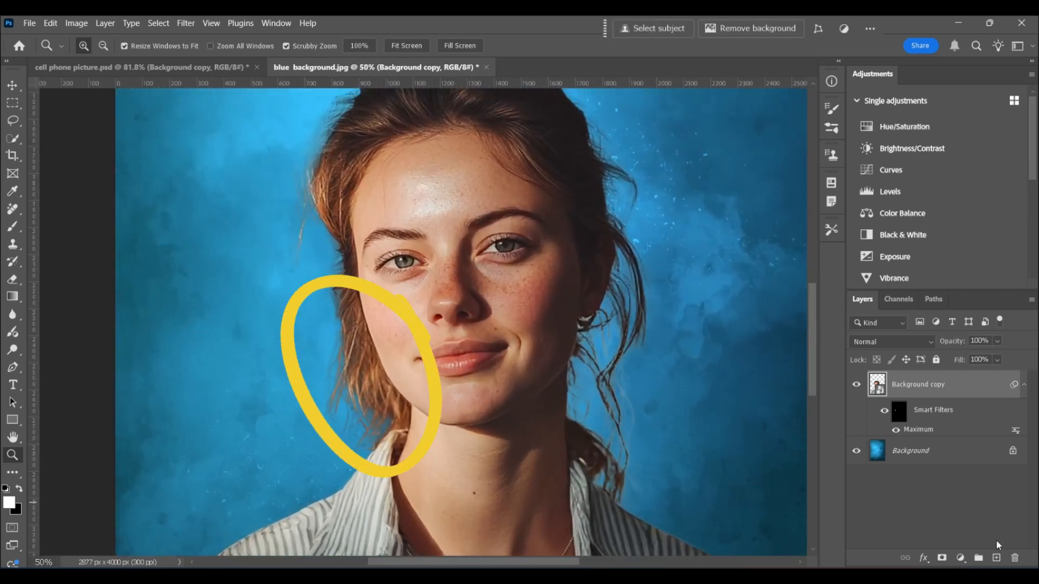
left_click(942, 559)
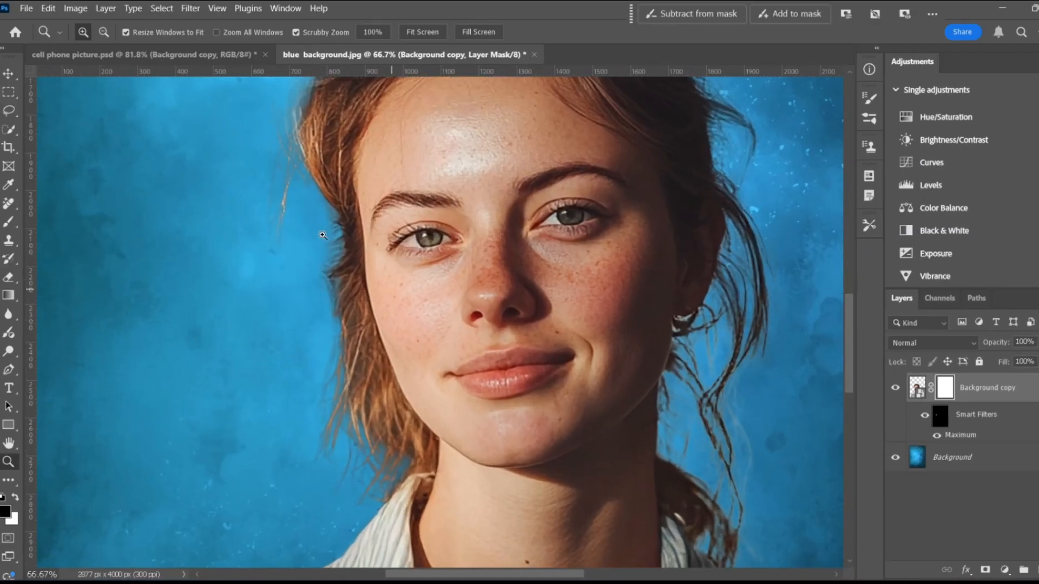
- Set the Brush to a size of 90 px, check its hardness, and target the woman's layer mask
left_click(9, 222)
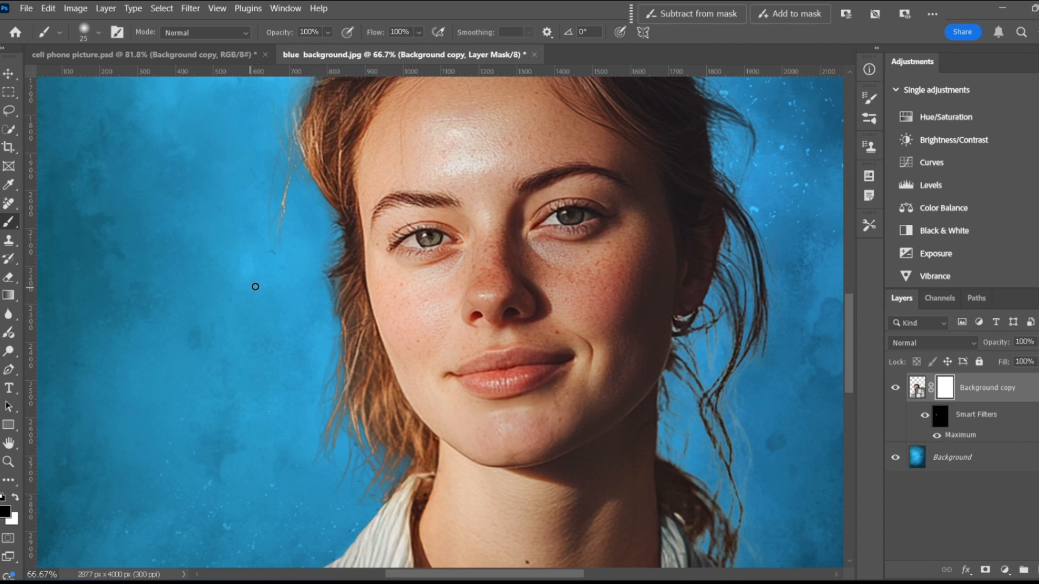
key("bracketright")
key("bracketright")
key("bracketright")
key("bracketright")
key("bracketright")
key("bracketright")
key("bracketright")
left_click(98, 33)
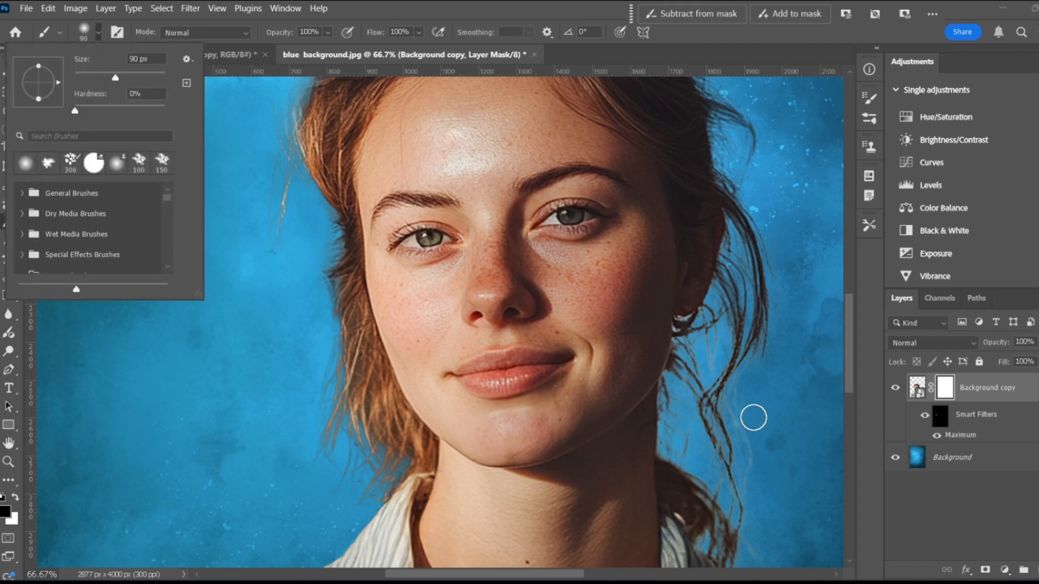
left_click(942, 390)
- Paint black on the woman's layer mask with a soft brush to hide the loose hair beside the shadow-free cheek and jaw
key("bracketleft")
key("bracketleft")
key("bracketleft")
mouse_move(331, 220)
left_mouse_down()
mouse_move(410, 445)
mouse_move(366, 447)
left_mouse_up()
key("bracketright")
key("bracketright")
key("bracketright")
key("bracketright")
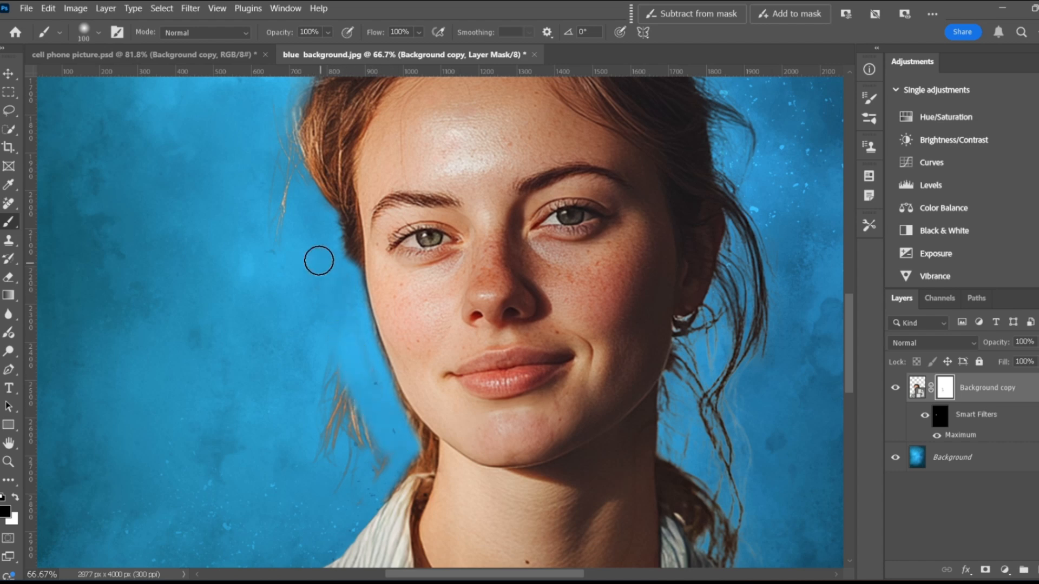
- Mask away the remaining hair fringe along the cheek and jaw with a harder brush of about 40 px, and fit the image to the window
left_click(98, 32)
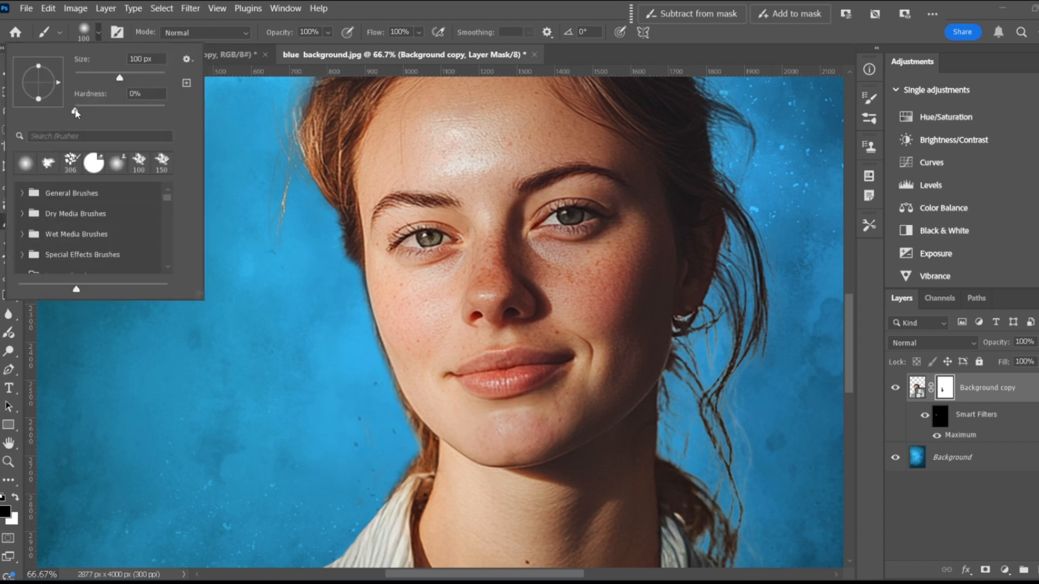
left_click_drag(75, 112, 103, 112)
left_click(347, 232)
key("bracketleft")
key("bracketleft")
key("bracketleft")
key("bracketleft")
key("bracketleft")
key("bracketleft")
key("bracketleft")
key("bracketleft")
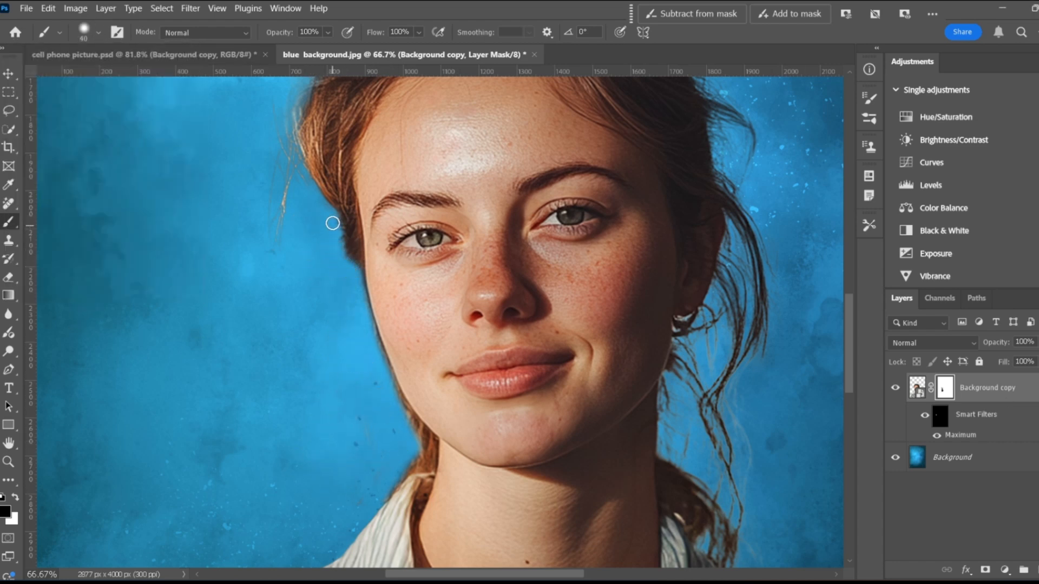
mouse_move(339, 233)
left_mouse_down()
mouse_move(380, 360)
mouse_move(378, 348)
mouse_move(424, 433)
mouse_move(431, 461)
mouse_move(391, 491)
mouse_move(378, 383)
mouse_move(395, 465)
mouse_move(430, 467)
mouse_move(406, 472)
left_mouse_up()
left_click(9, 462)
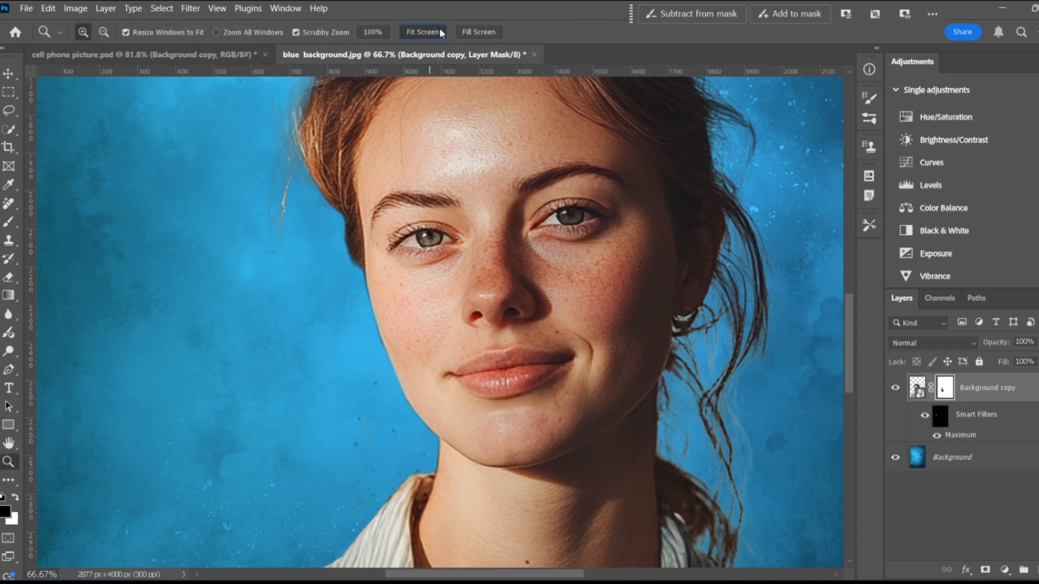
left_click(439, 33)
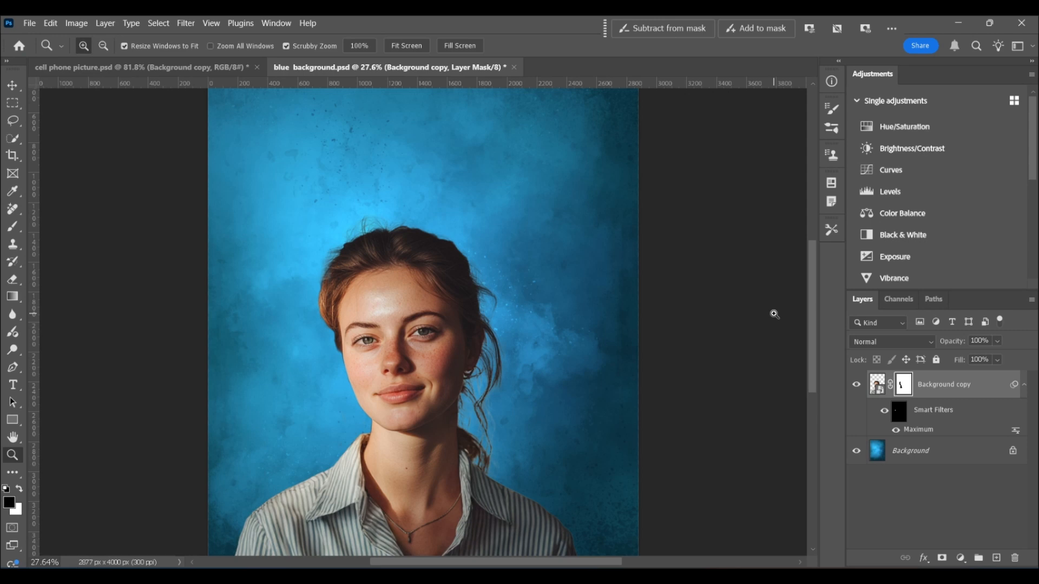
- Crop the image at a 4:5 (8:10) ratio to about 2426 x 3033 px around the woman's head and shoulders
left_click(14, 158)
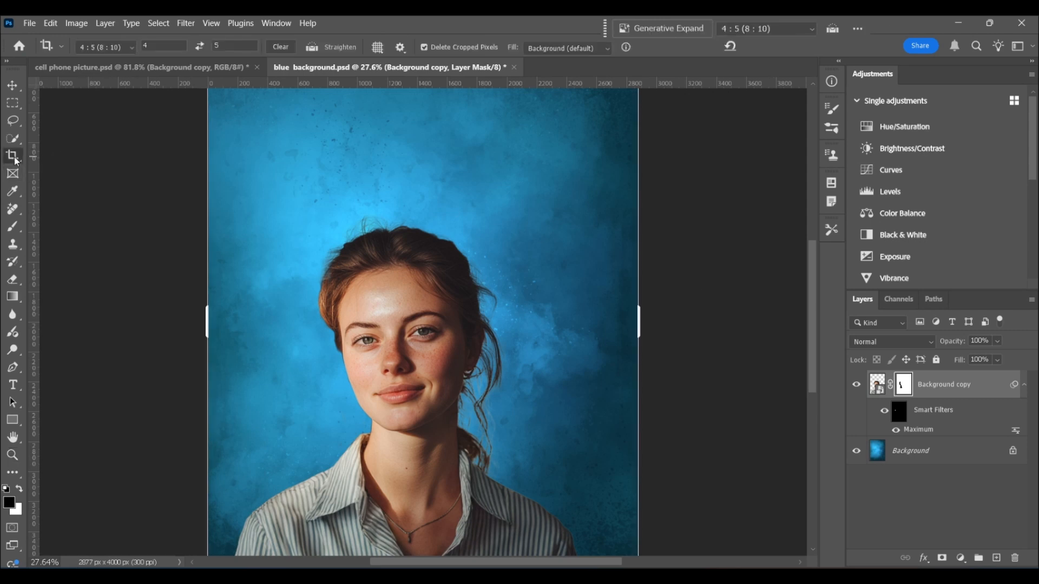
left_click(132, 48)
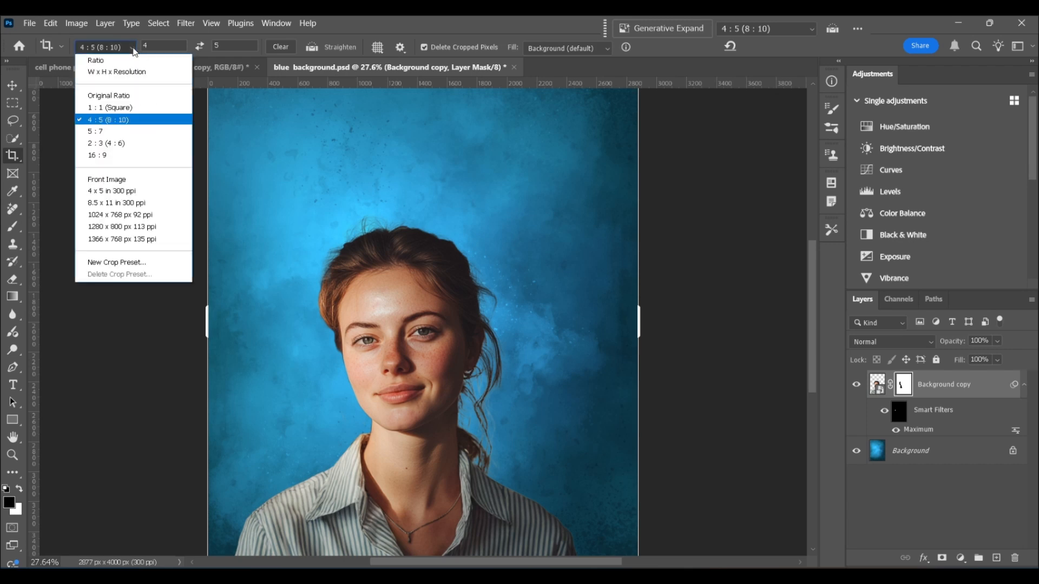
left_click(133, 47)
left_click_drag(428, 160, 427, 189)
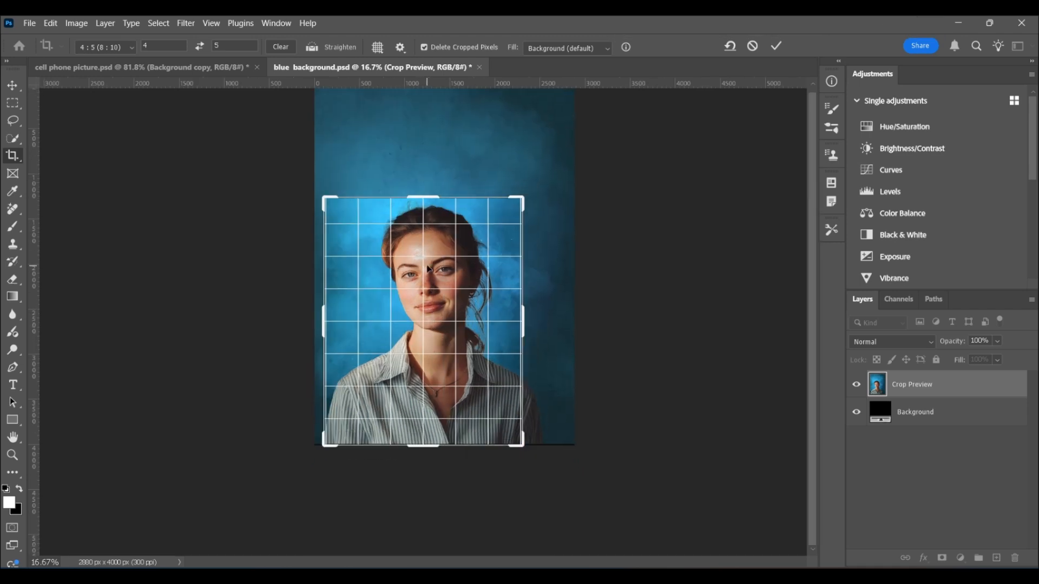
left_click_drag(524, 202, 534, 190)
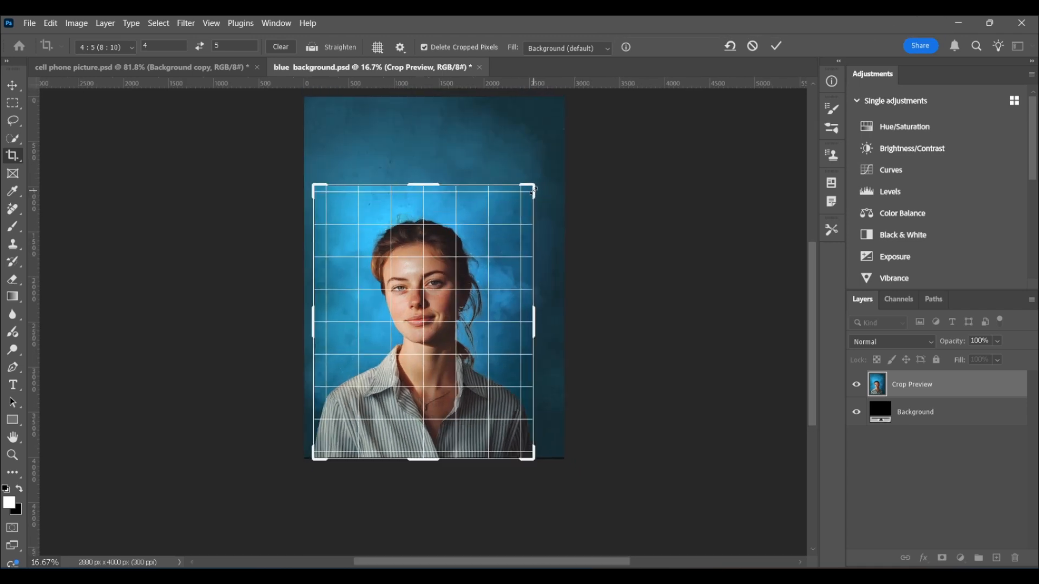
left_click(777, 45)
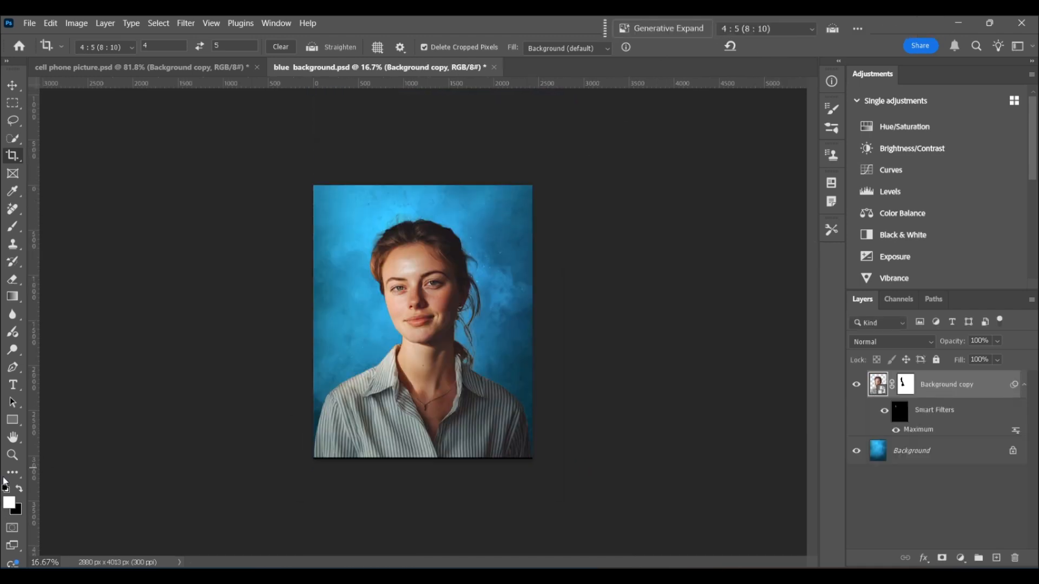
left_click(12, 455)
left_click(407, 46)
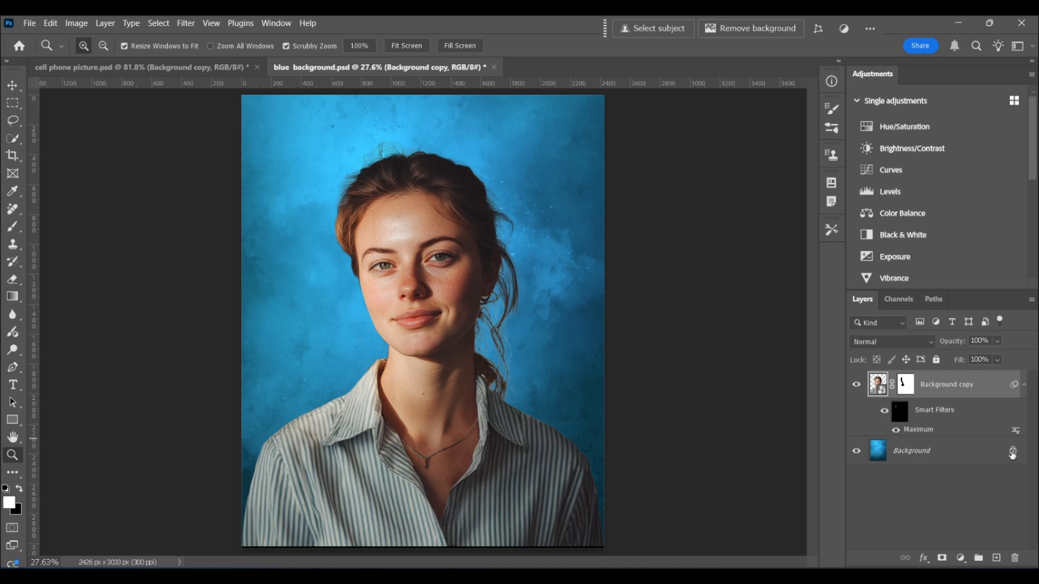
- Unlock the blue background layer and rasterize the woman's Background copy layer
left_click(1013, 452)
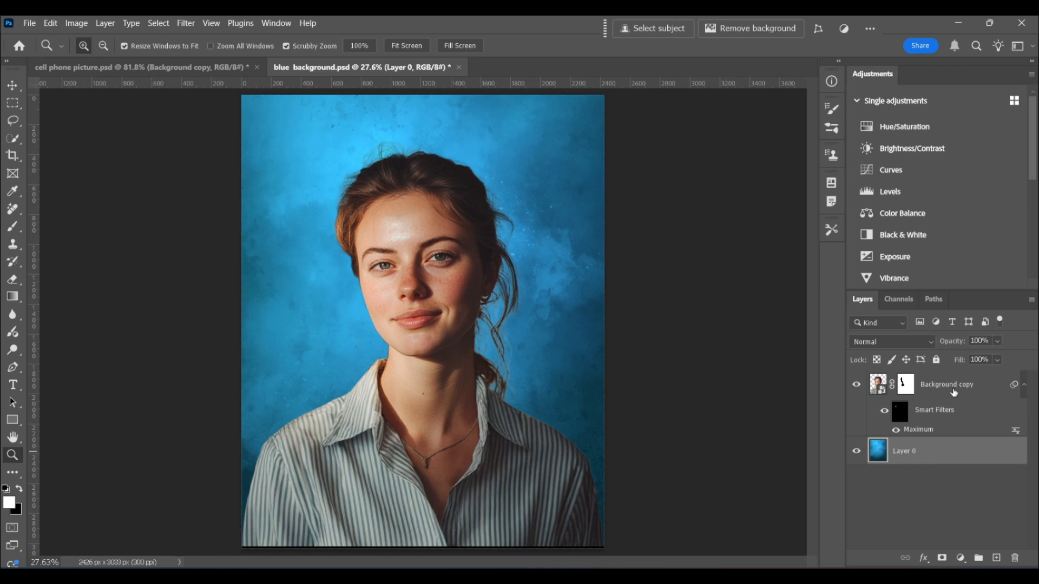
right_click(980, 383)
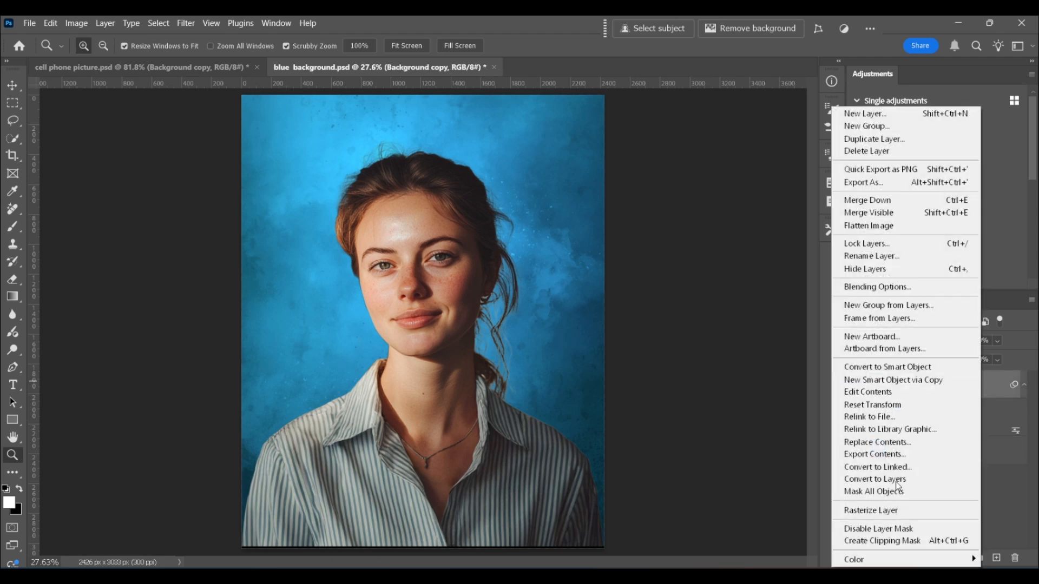
left_click(894, 511)
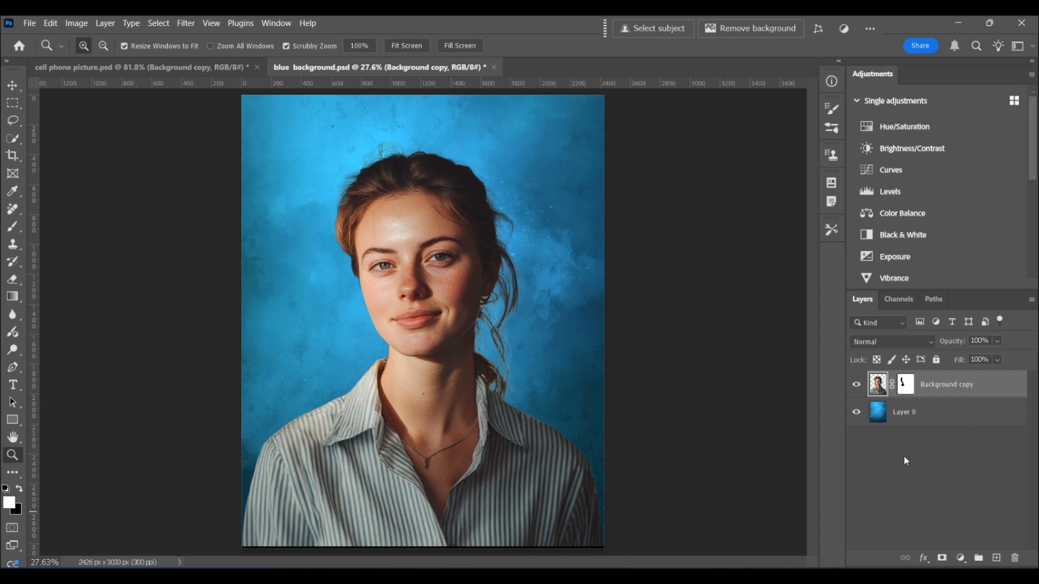
- Enable the Harmonization neural filter on the woman's layer, using the blue background Layer 0 as the reference image
left_click(188, 23)
left_click(207, 73)
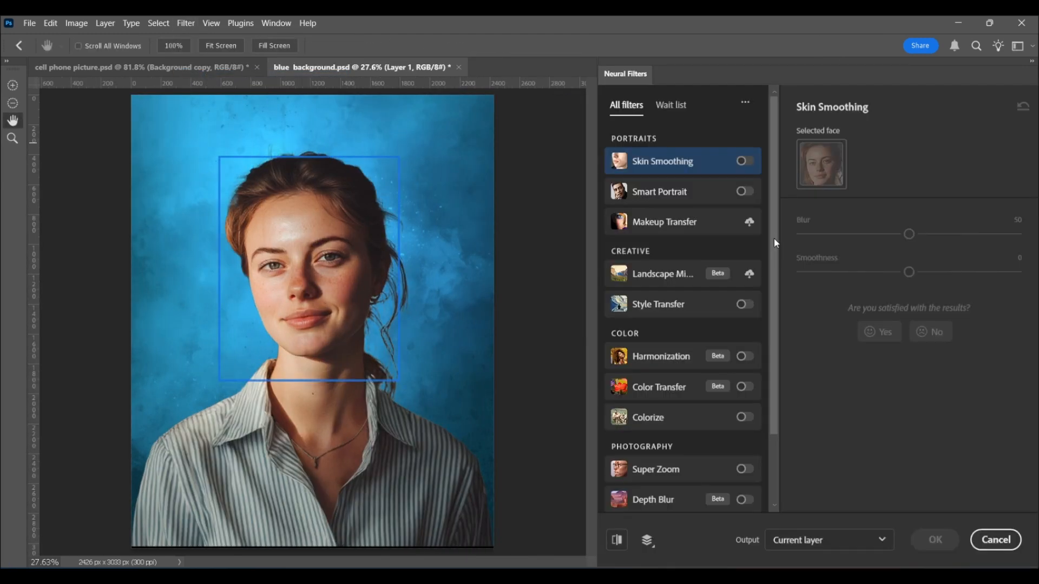
left_click_drag(774, 238, 776, 301)
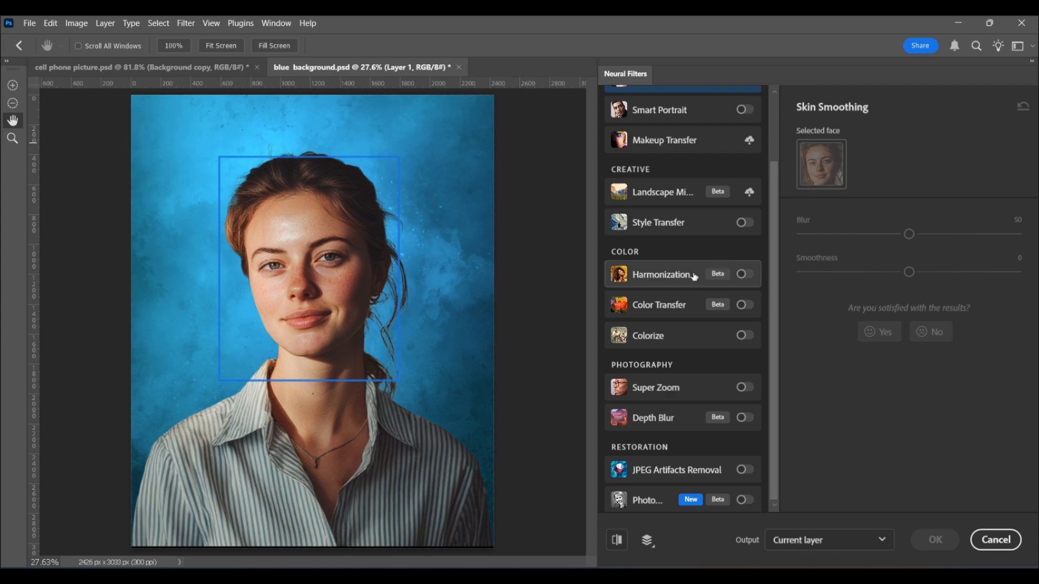
left_click(746, 275)
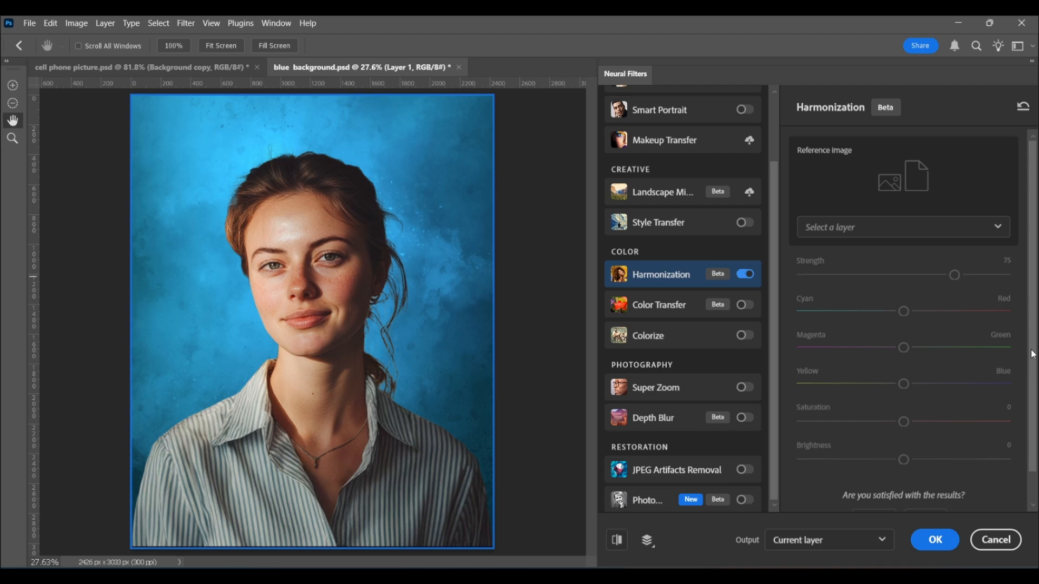
left_click(1000, 236)
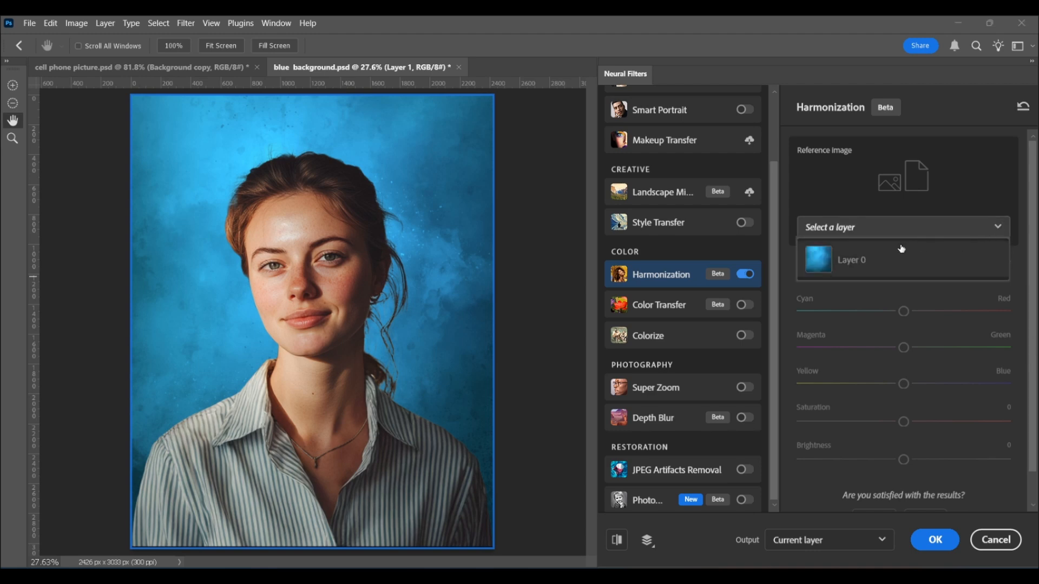
left_click(852, 265)
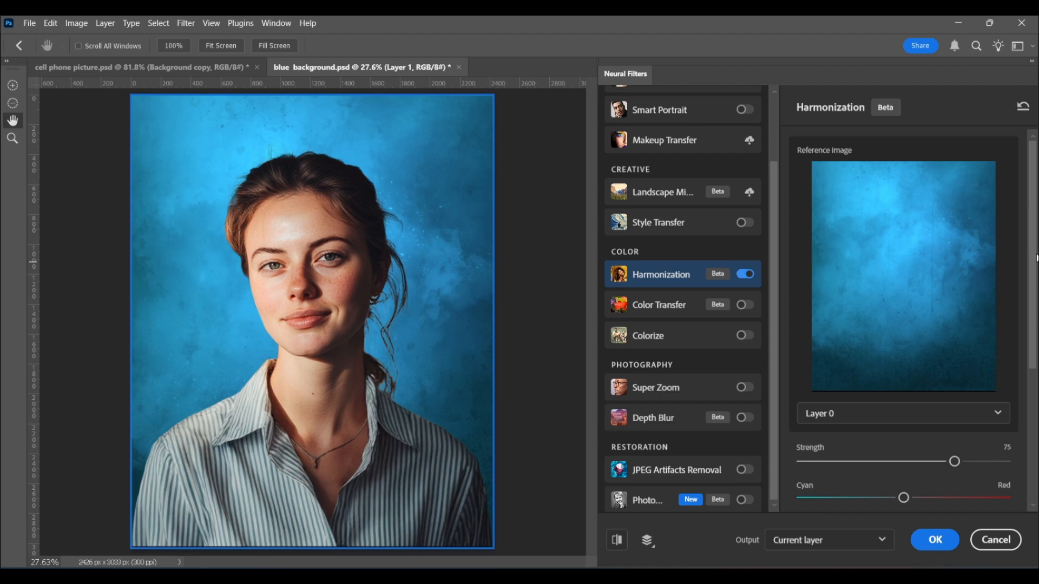
- Shift the Harmonization color balance slightly from yellow toward blue, apply it as a Smart filter, and compare the portrait with the filter off and on
left_click_drag(1032, 248, 1029, 357)
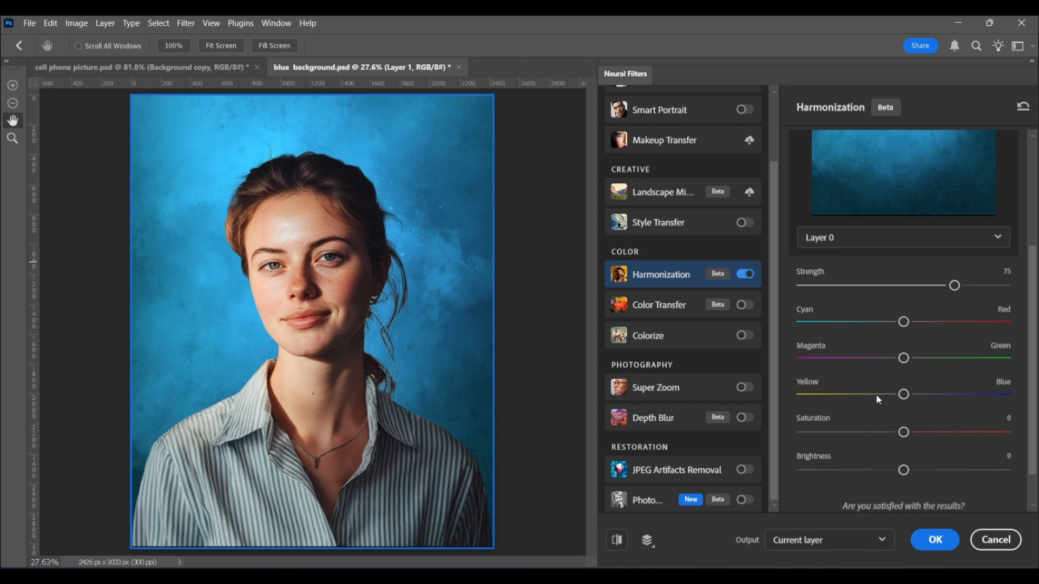
mouse_move(907, 399)
left_mouse_down()
mouse_move(981, 397)
mouse_move(915, 397)
left_mouse_up()
scroll(1034, 456, "down", 2)
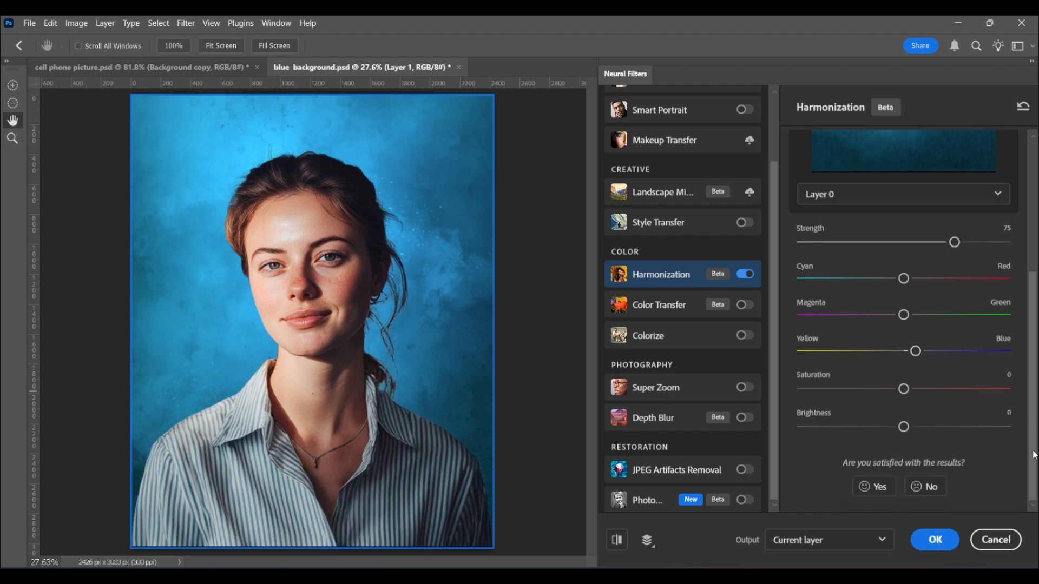
left_click(882, 544)
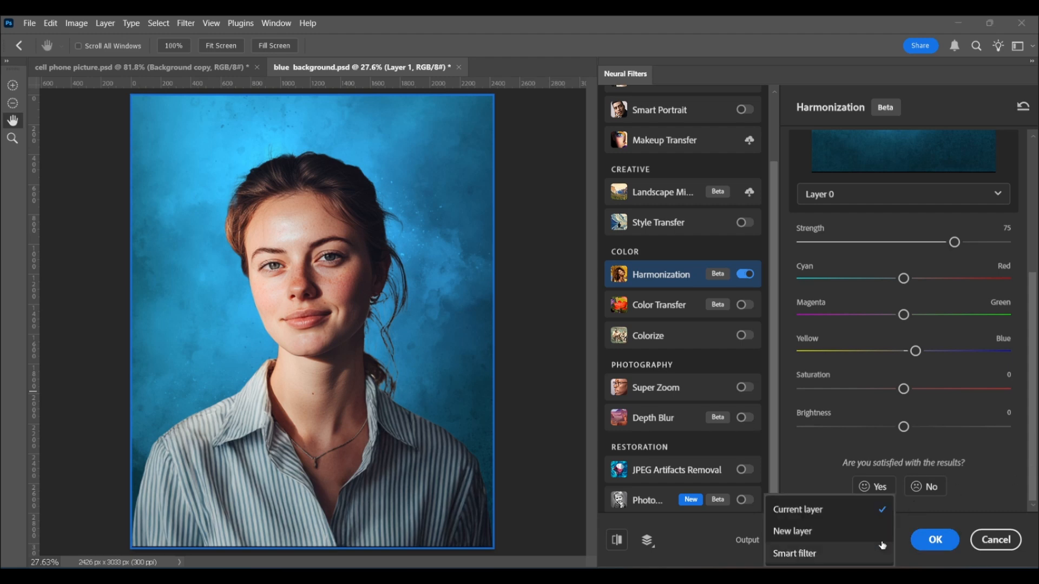
left_click(837, 552)
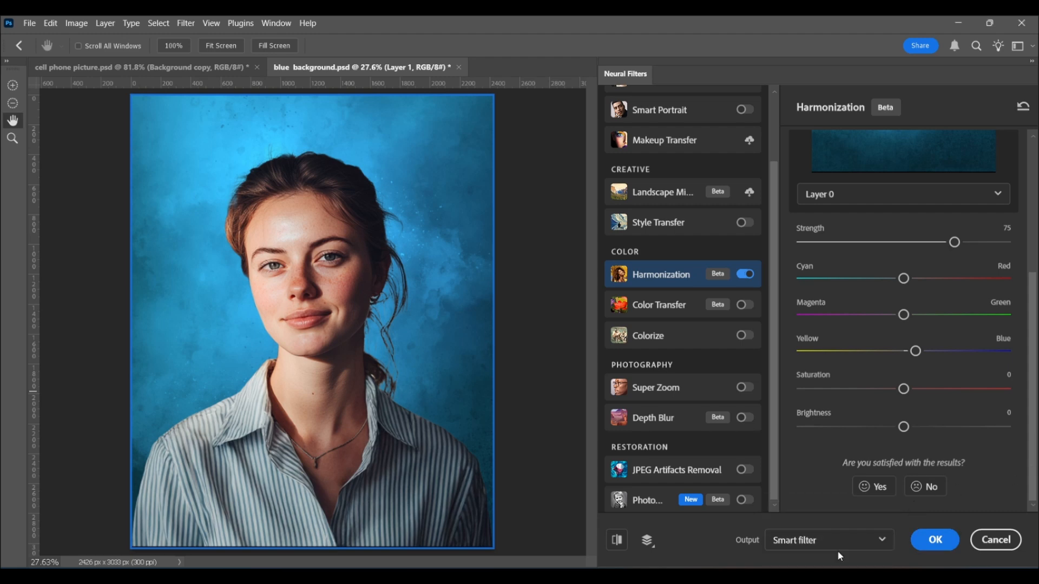
left_click(935, 540)
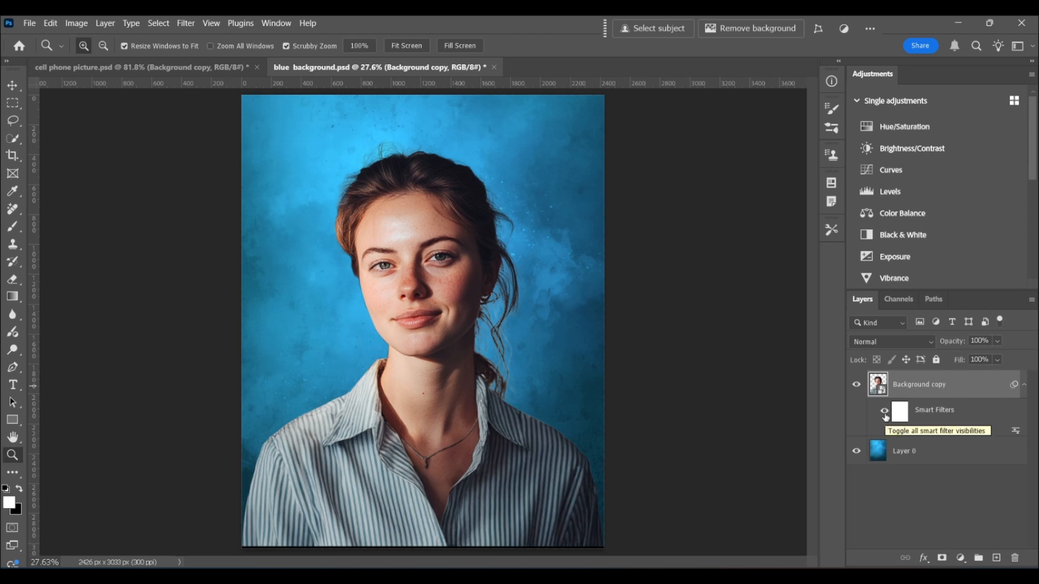
left_click(885, 412)
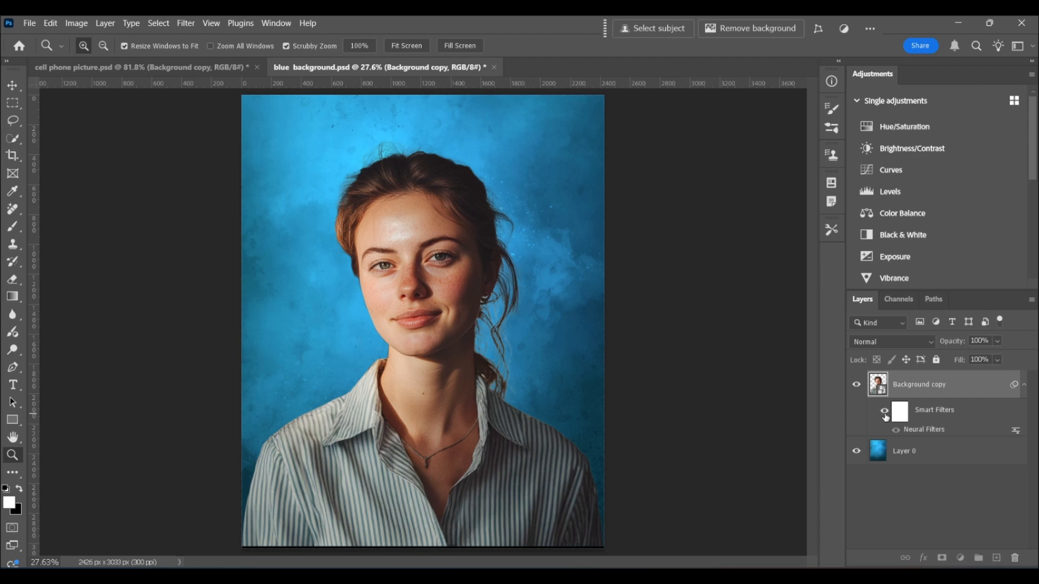
left_click(885, 413)
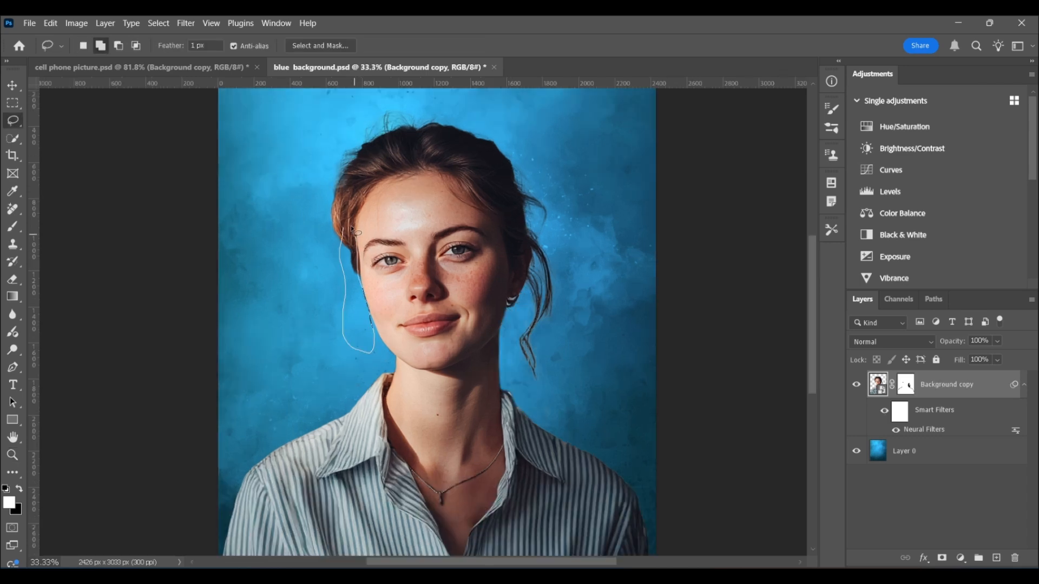
- Lasso a narrow strip beside the masked cheek and run Generative Fill on it with the prompt "flyaway hairs"
left_click_drag(360, 241, 349, 225)
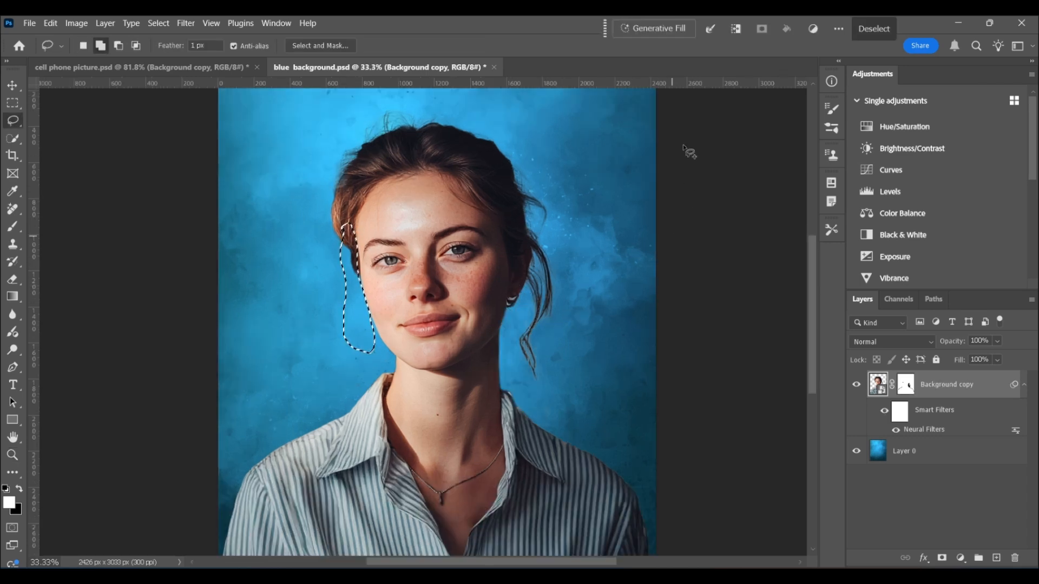
left_click(657, 30)
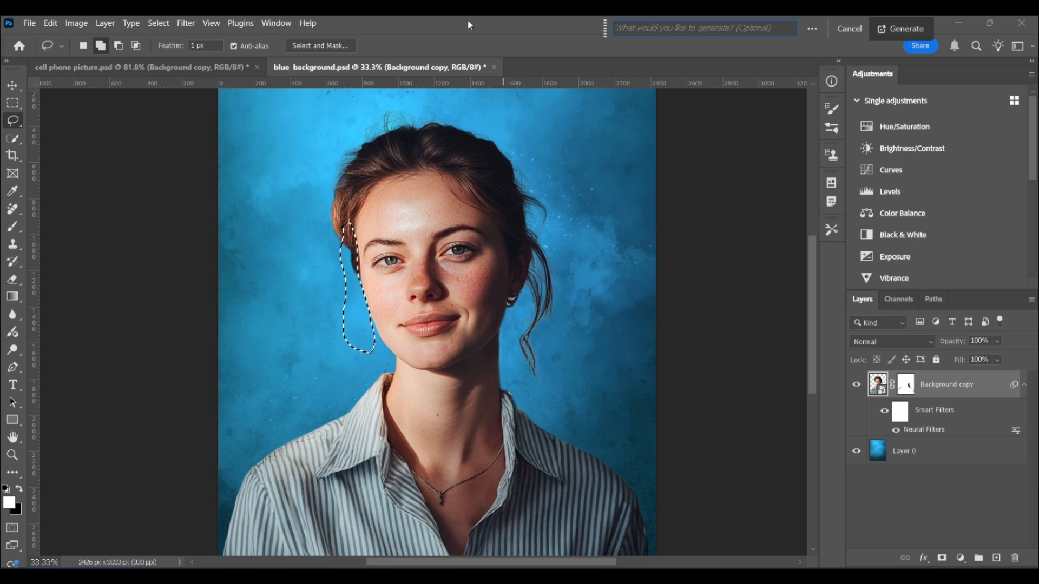
left_click(695, 27)
type("flya")
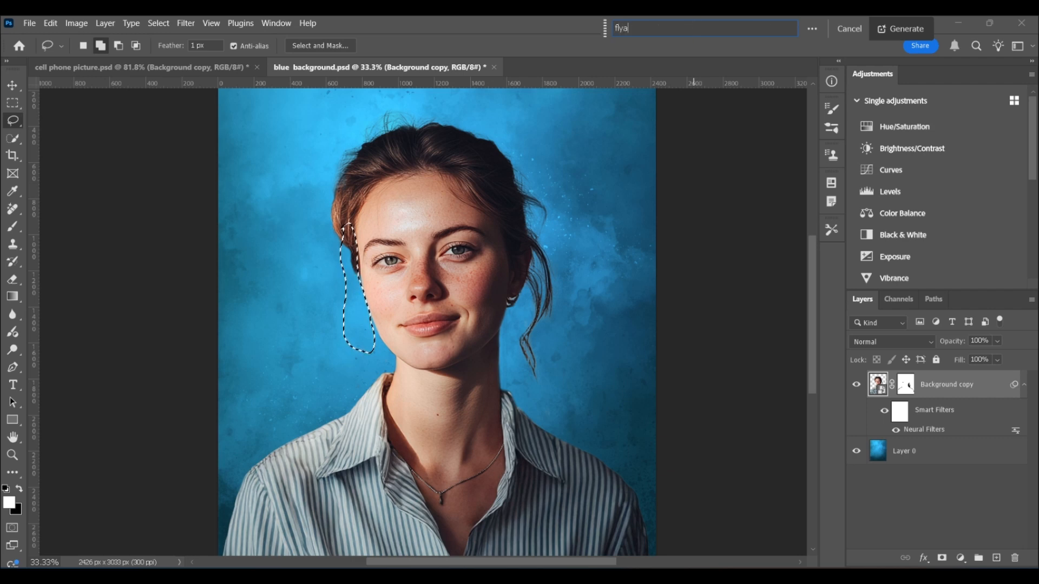
type("way hairs")
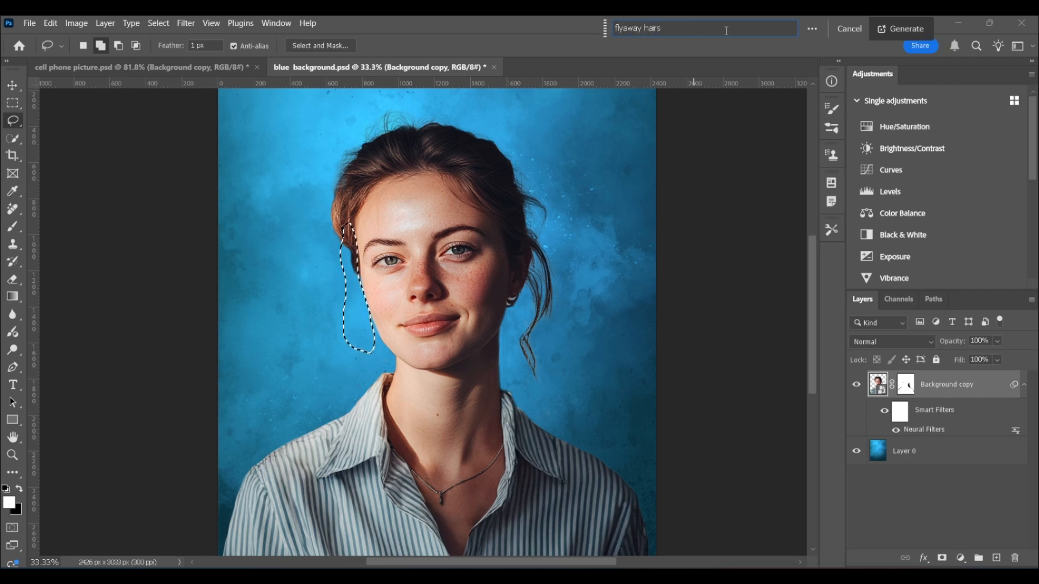
left_click(888, 27)
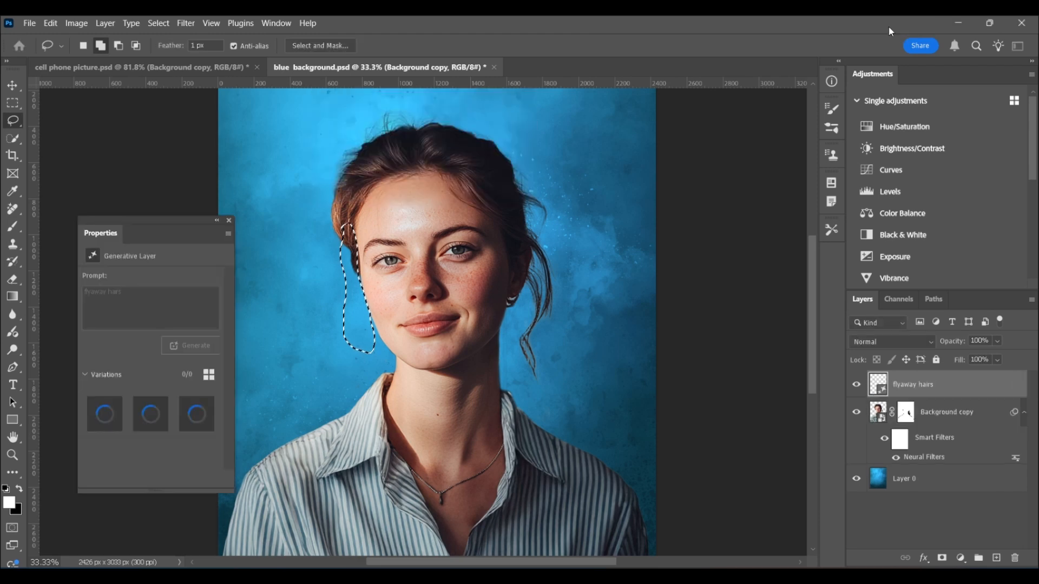
- Compare the second and third generated flyaway hair variations and choose the second one
mouse_move(149, 422)
left_click(149, 423)
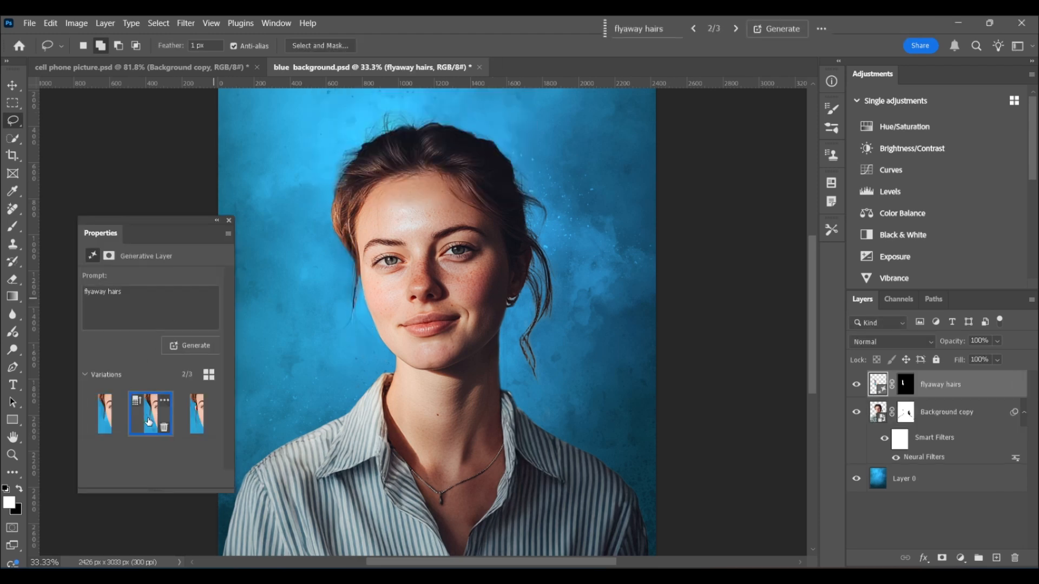
left_click(195, 418)
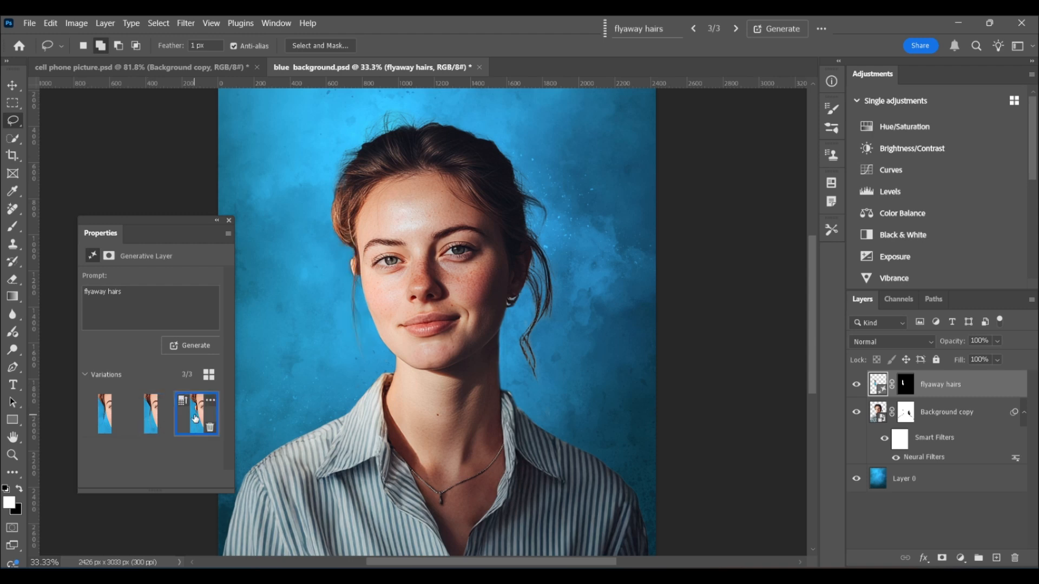
left_click(142, 422)
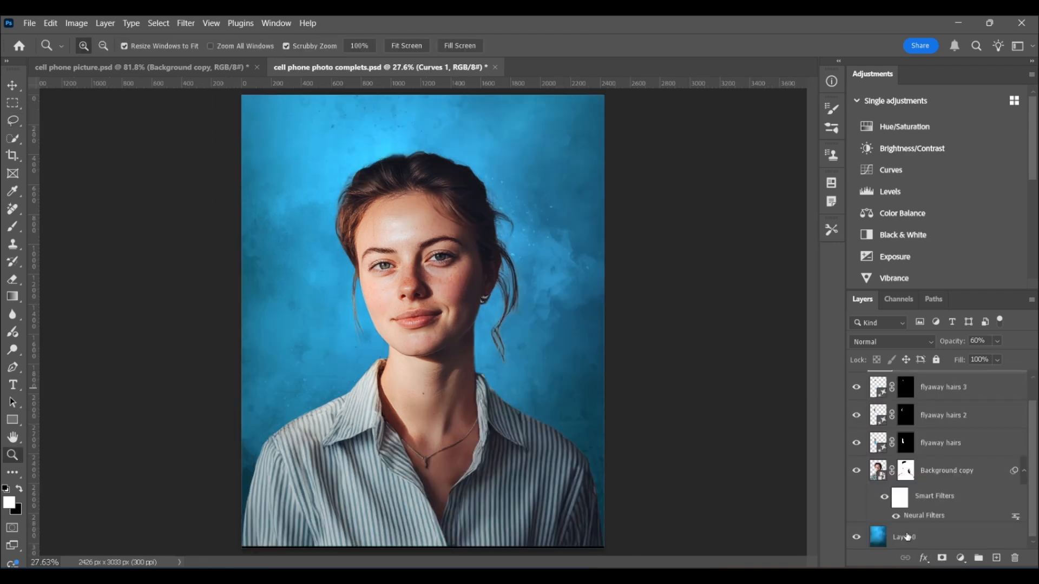
- Flatten all layers of the finished headshot into a single Background layer
left_click(907, 536)
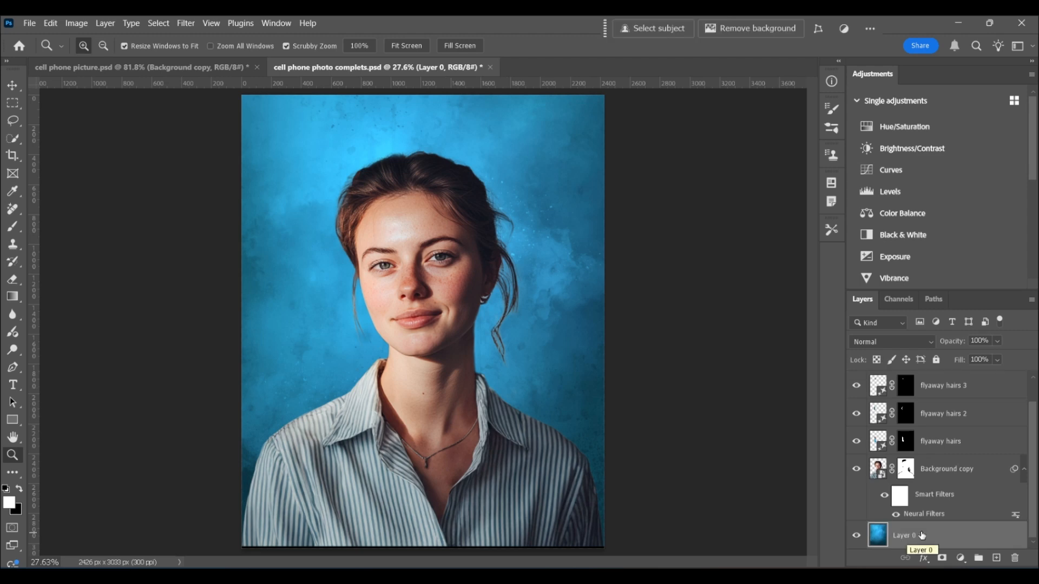
right_click(958, 533)
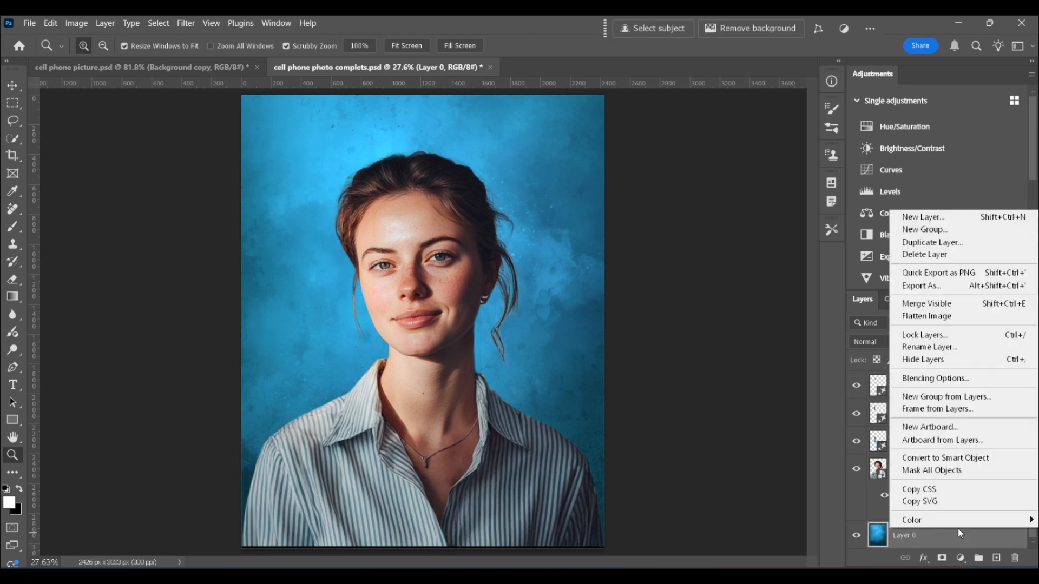
left_click(948, 321)
- Save the flattened headshot as the PNG file "cell phone photo complets" in the hair background master class folder, using the large file size option
left_click(29, 23)
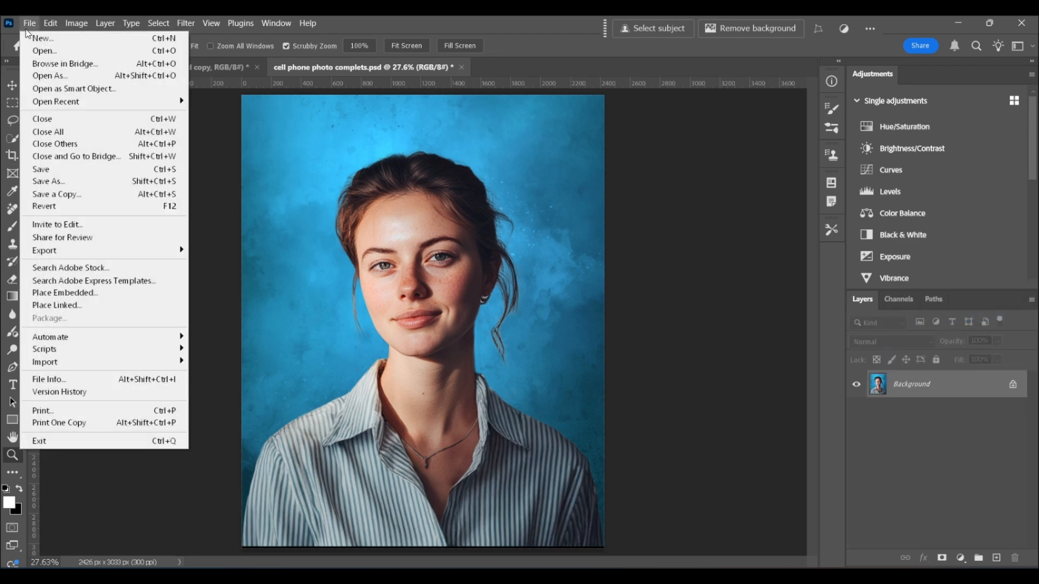
left_click(65, 180)
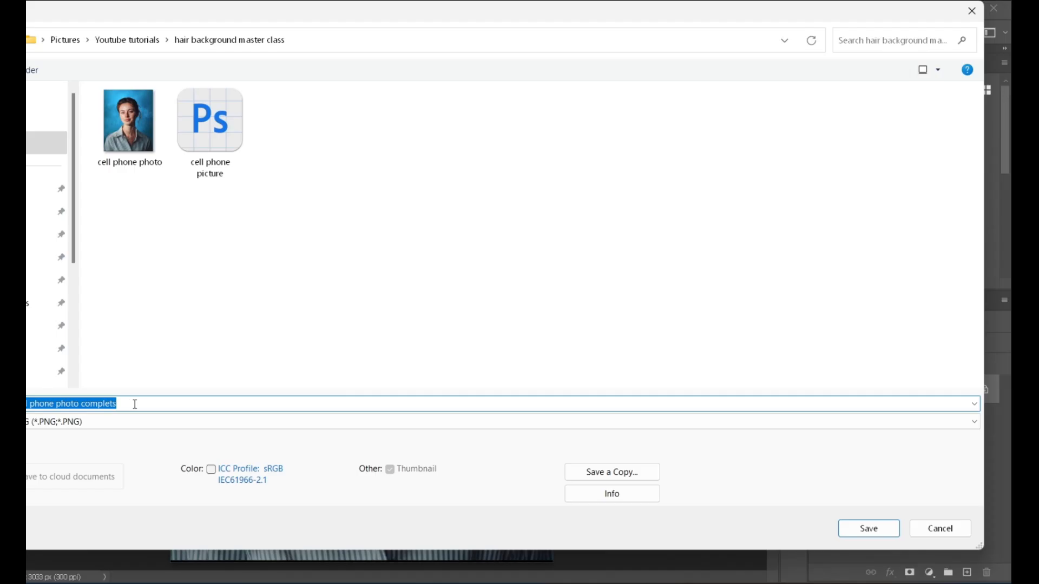
left_click(869, 534)
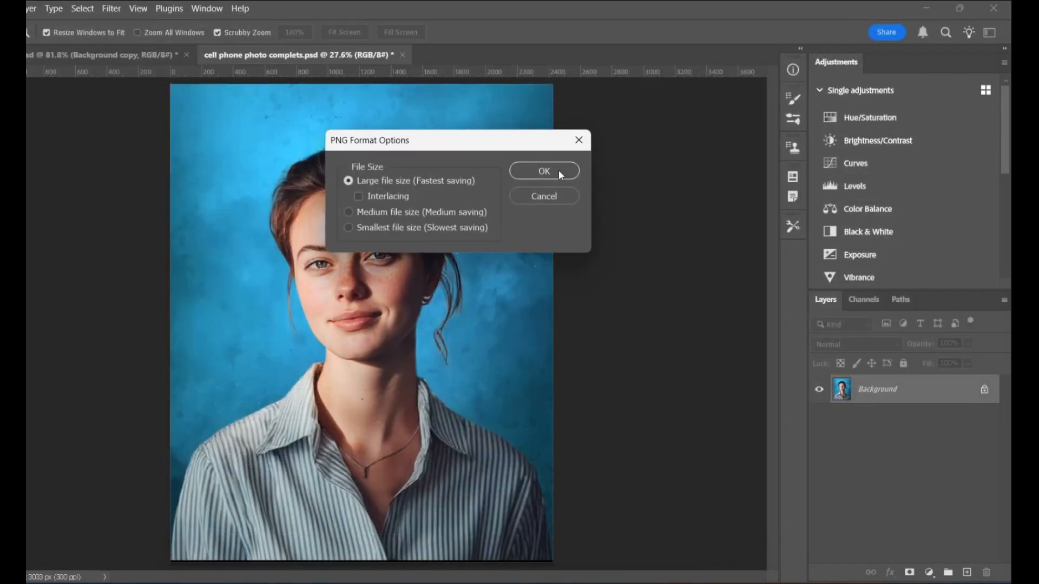
left_click(553, 171)
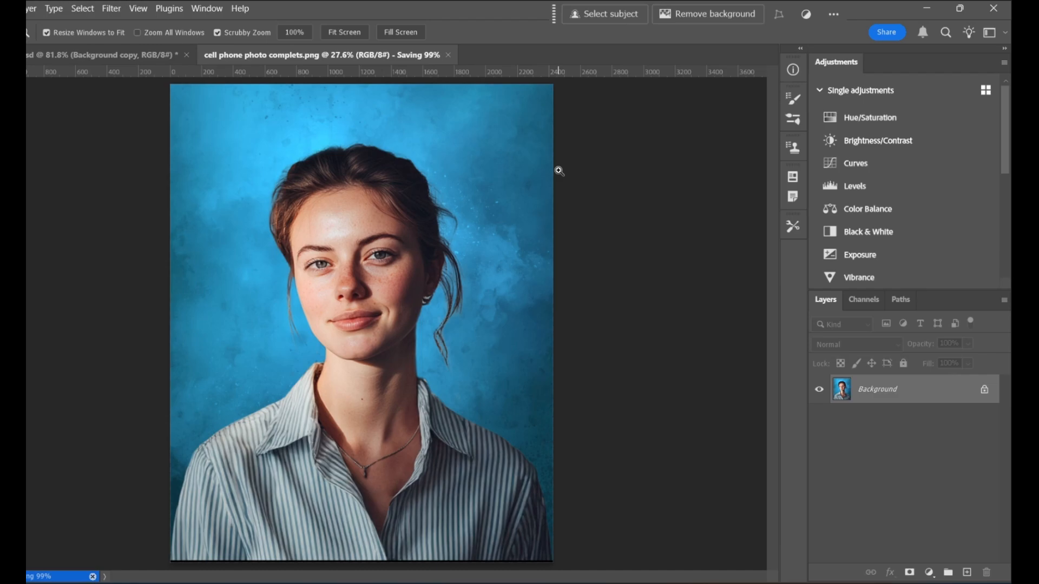